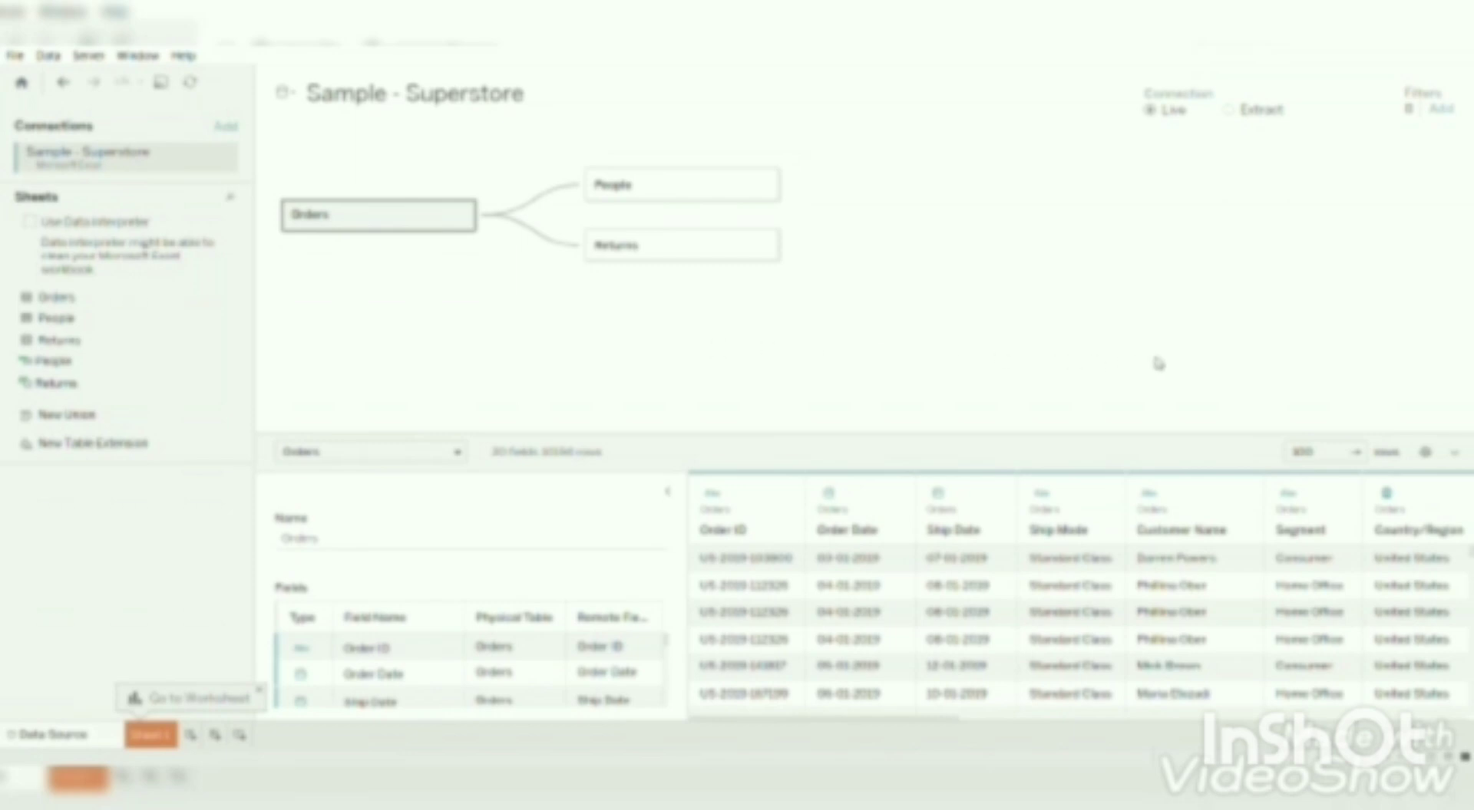
Sort the Orders table's fields from Z to A descending, and switch the field order to A to Z ascending
left_click(1426, 459)
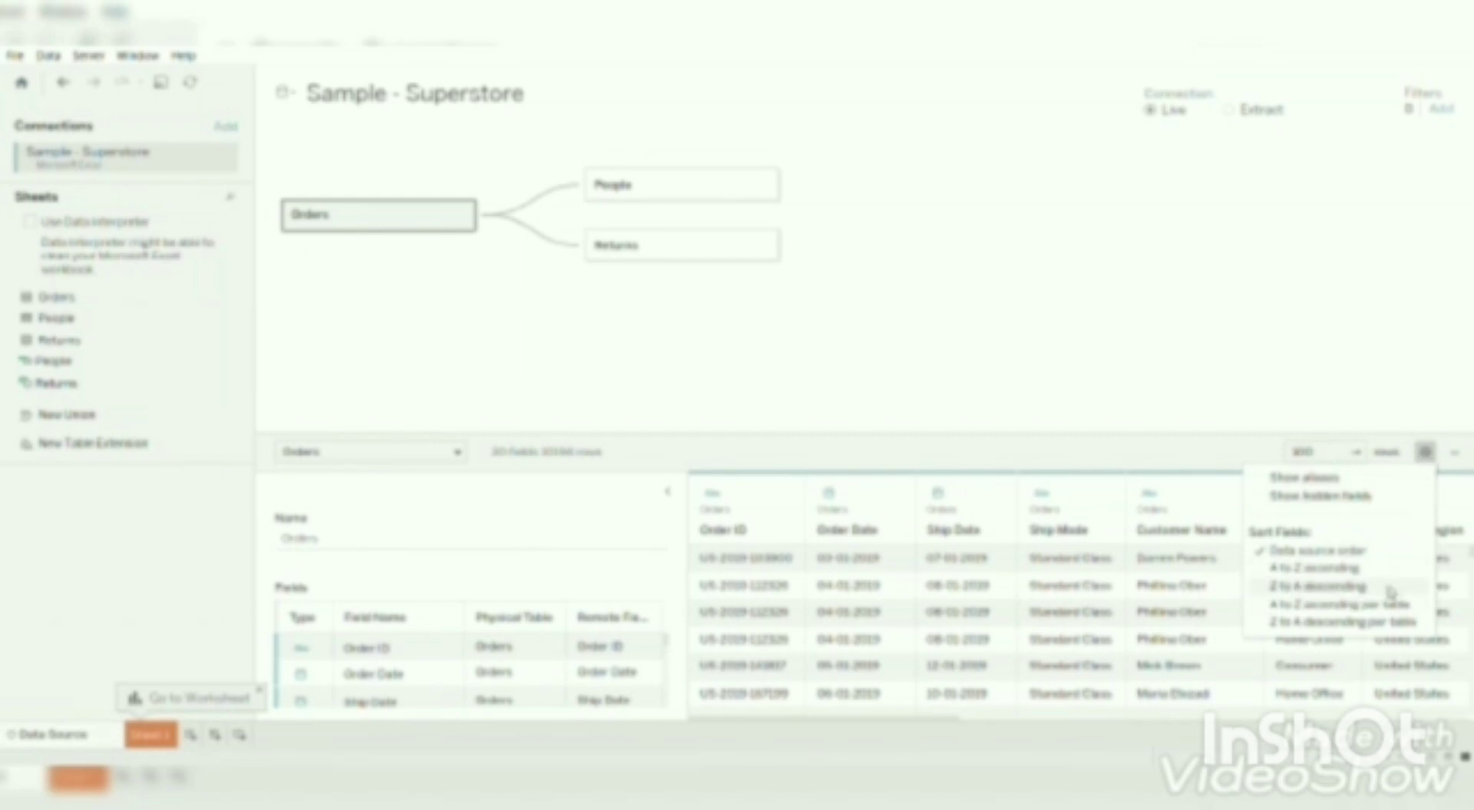
left_click(1391, 589)
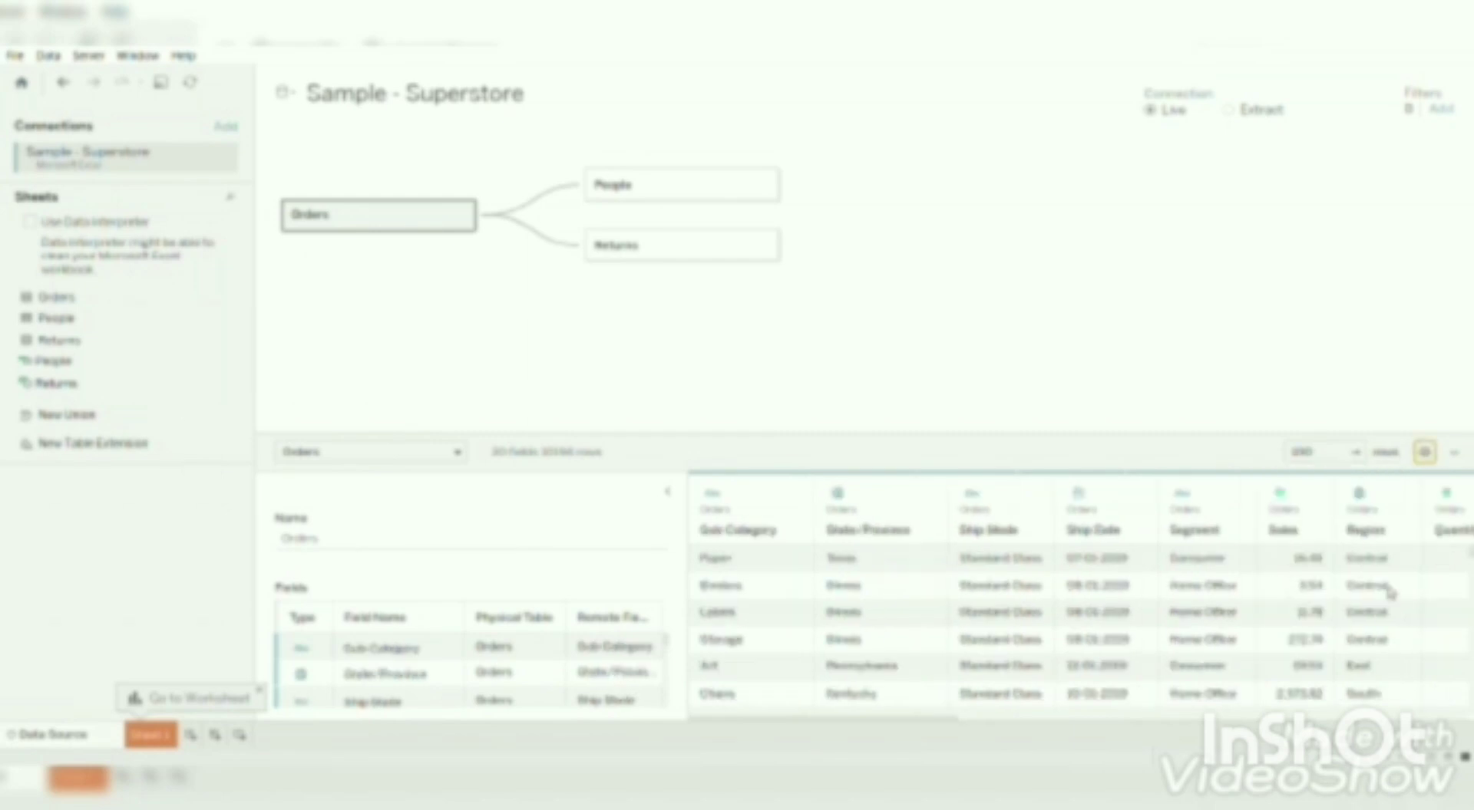
left_click(1427, 456)
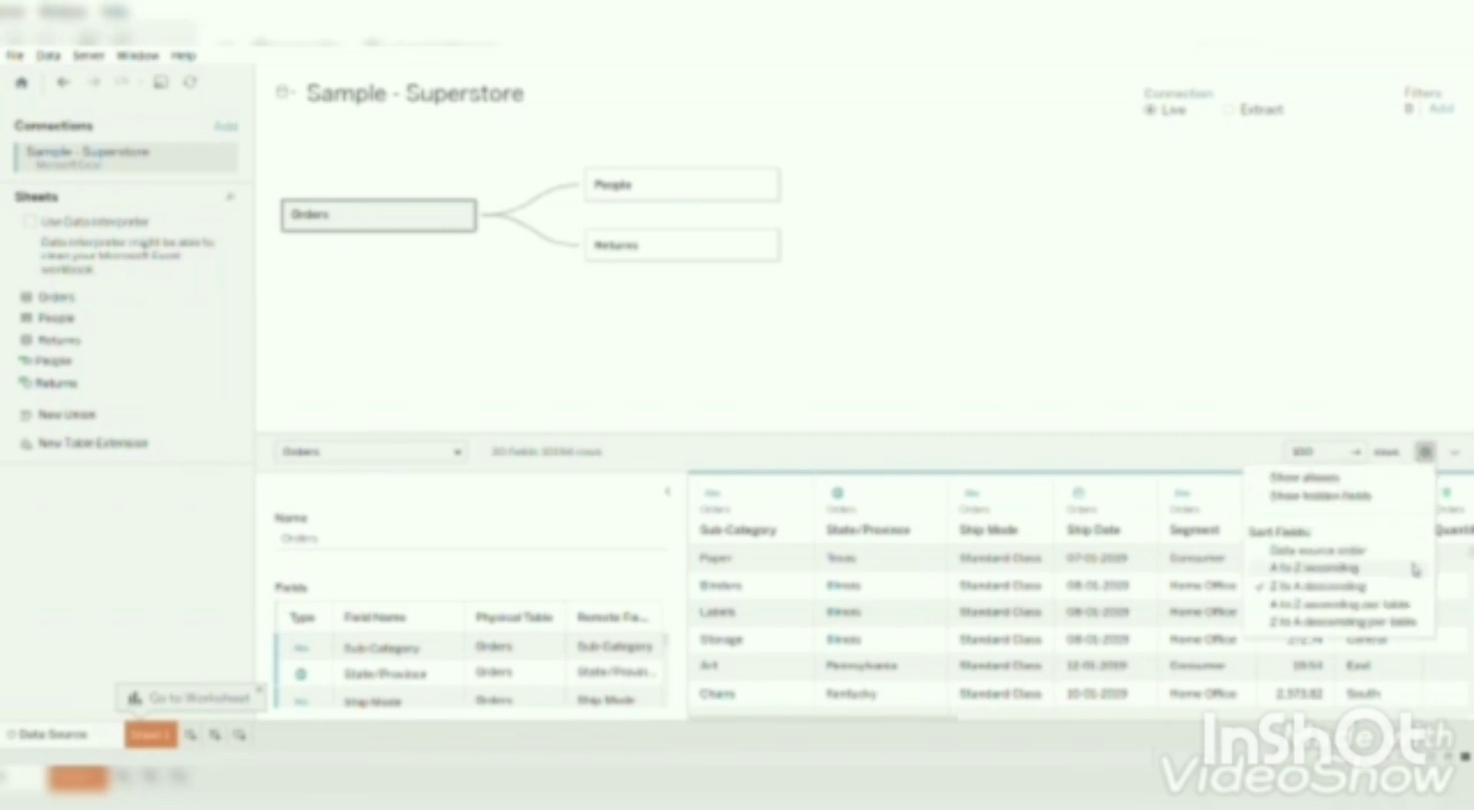
left_click(1415, 570)
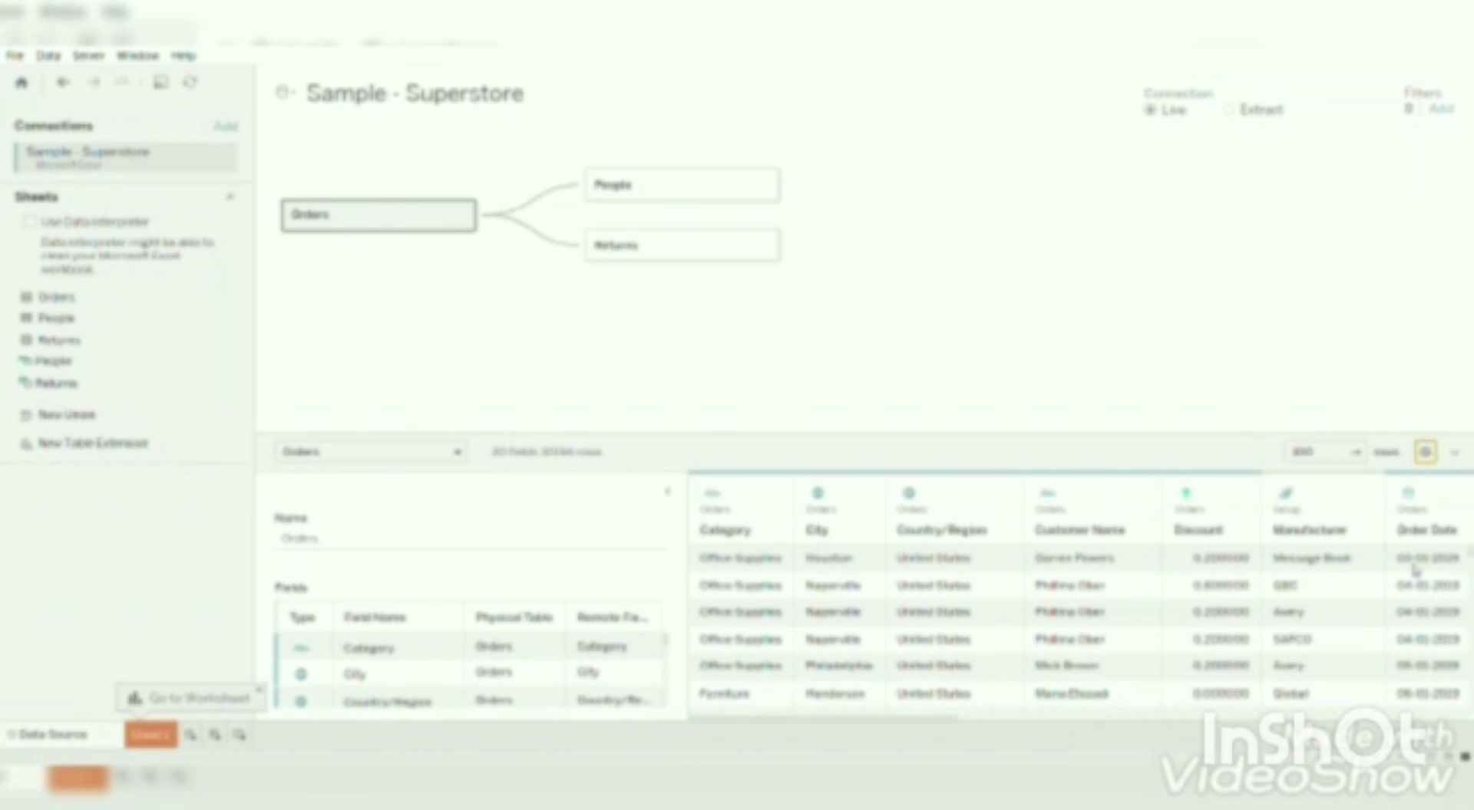
Cycle the row sorting of the Category column through its ascending, descending and unsorted orders, ending on descending
left_click(773, 530)
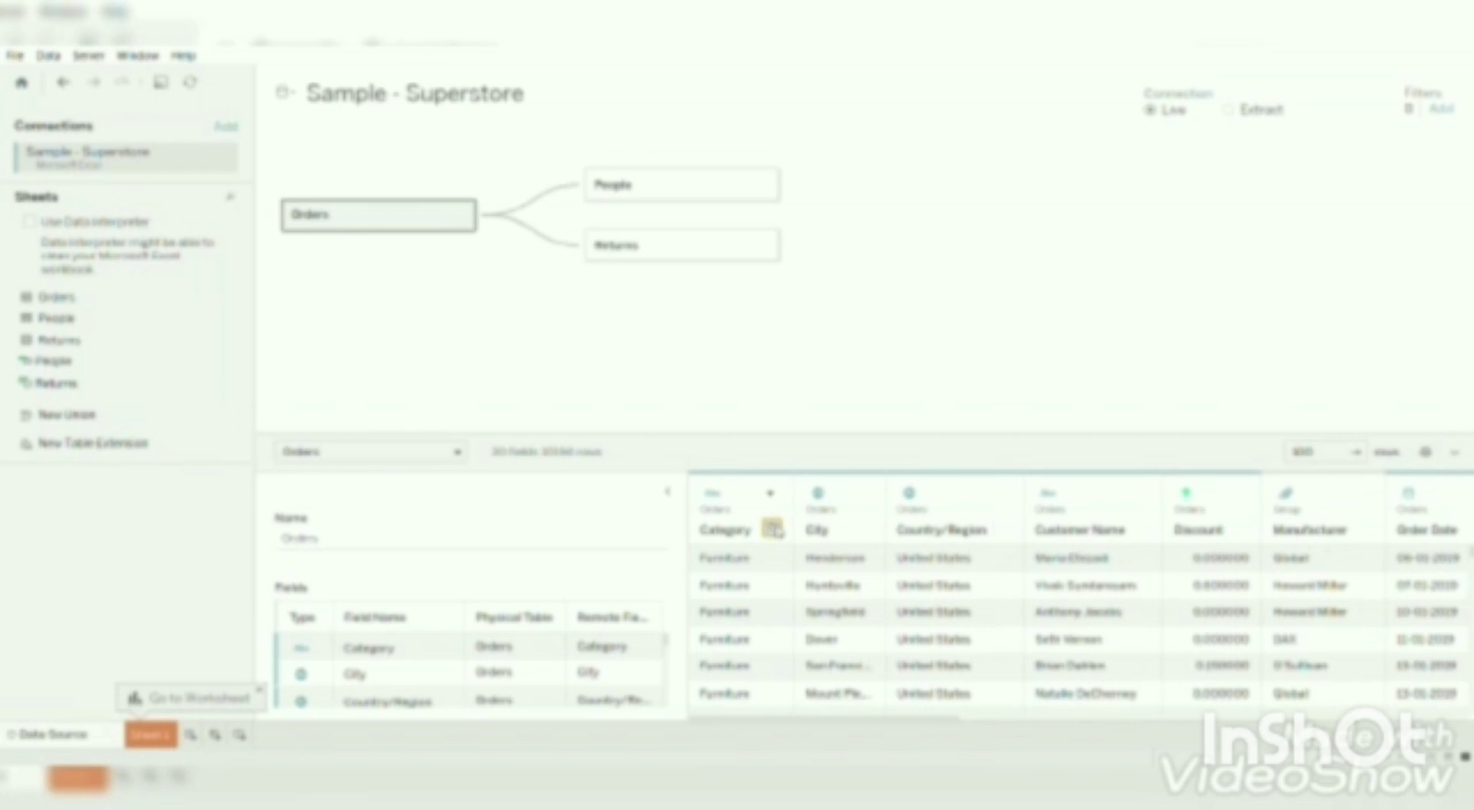
left_click(773, 530)
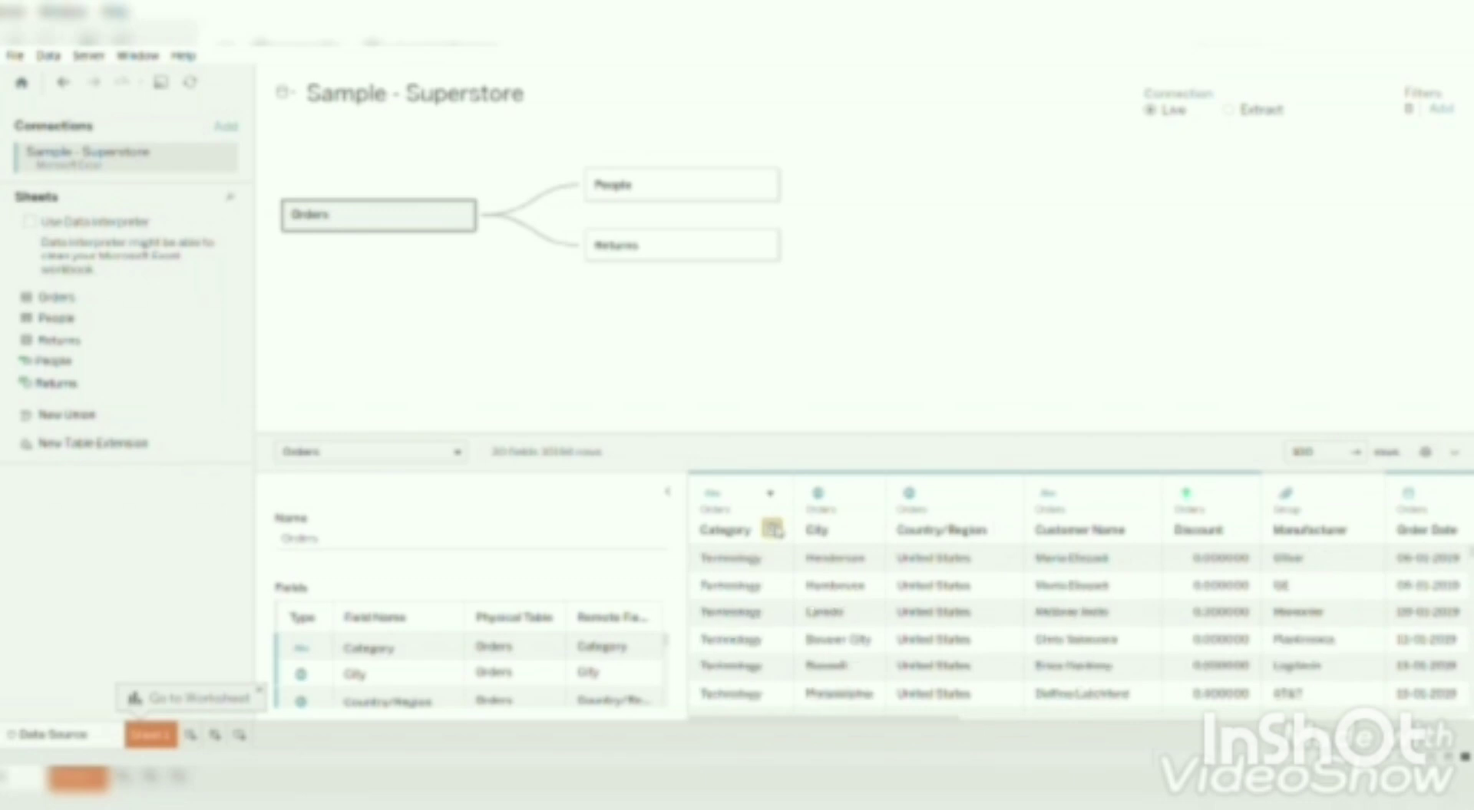
left_click(774, 529)
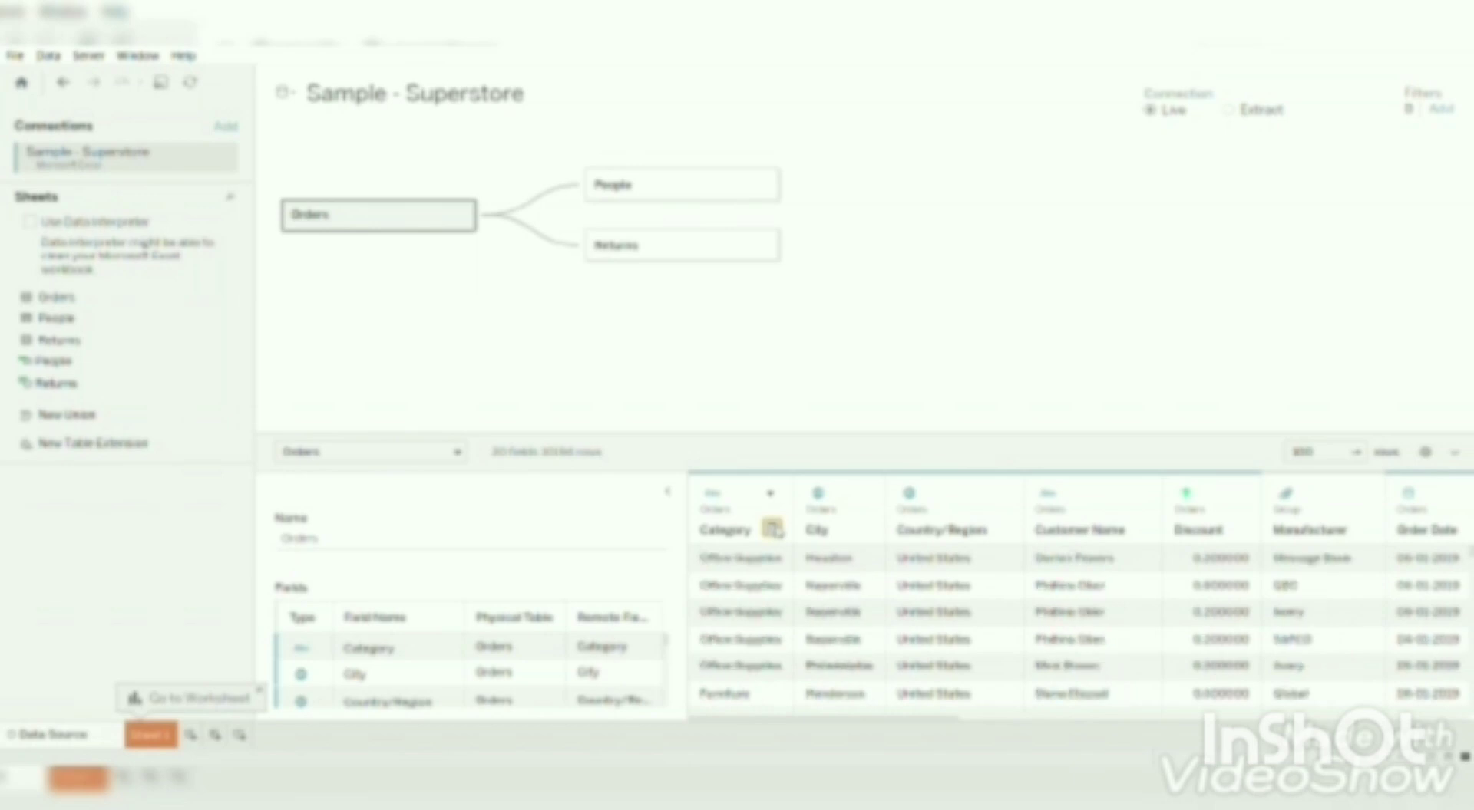
left_click(774, 530)
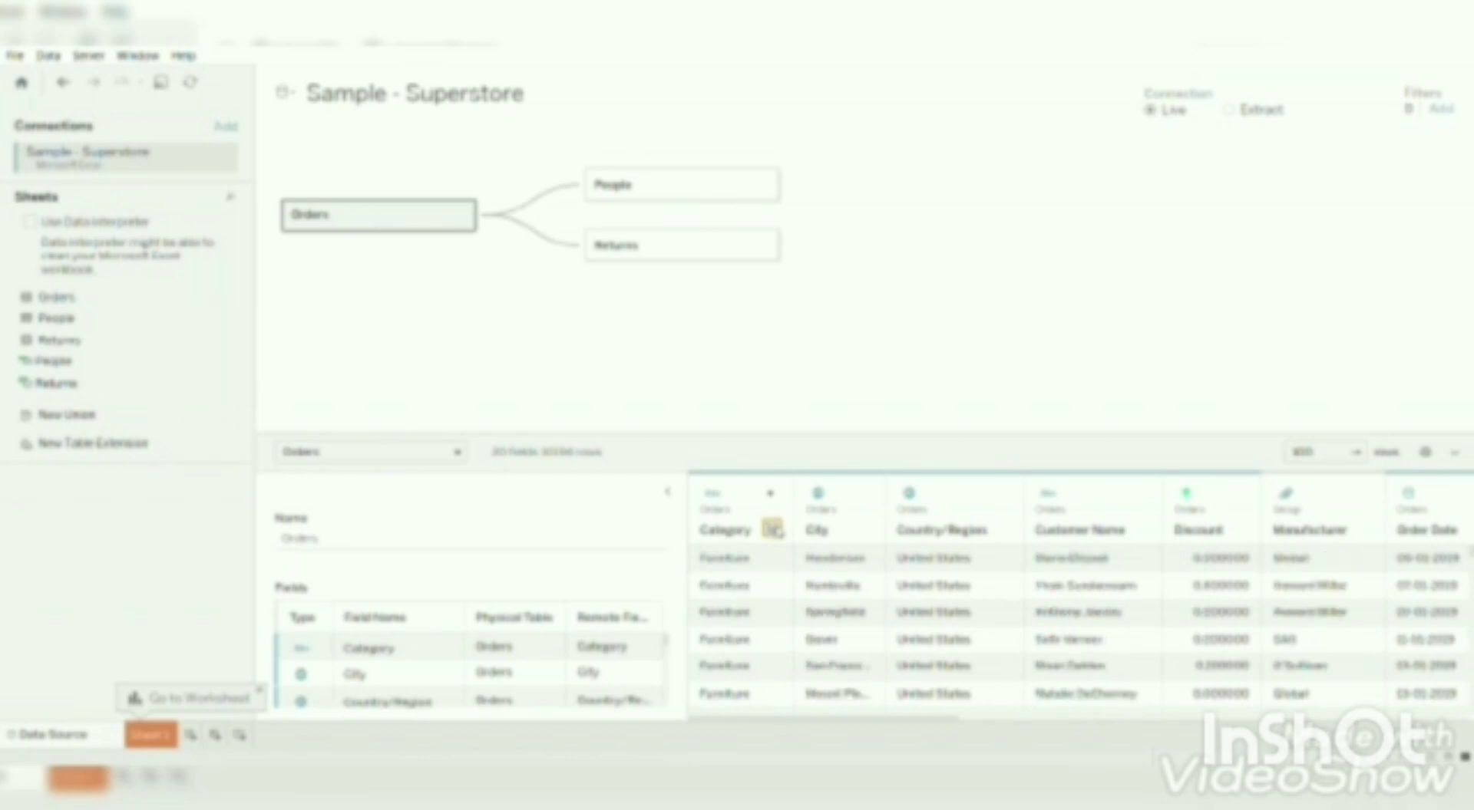
left_click(774, 530)
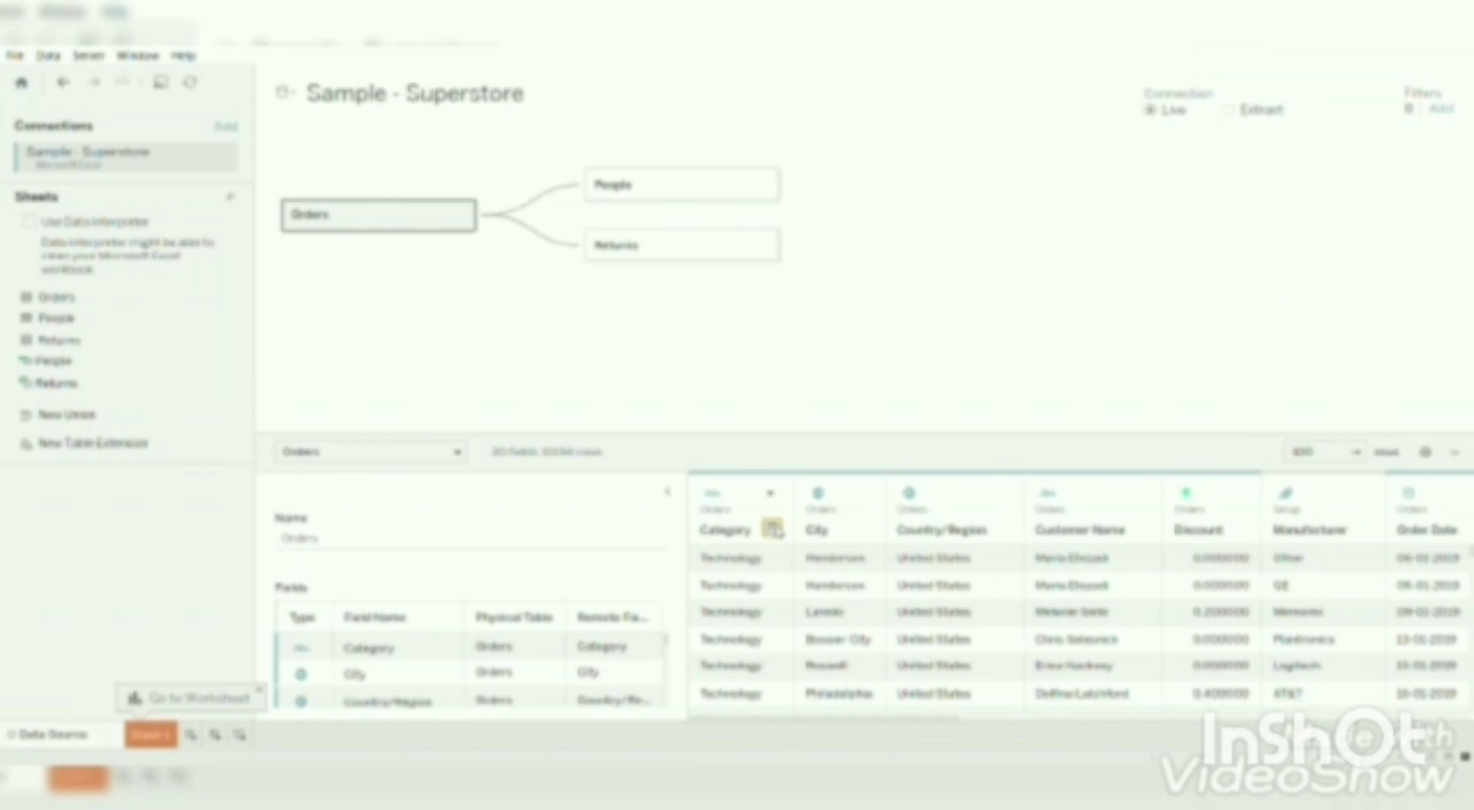
Rename the Category field to cat and reset it to its original name
double_click(727, 531)
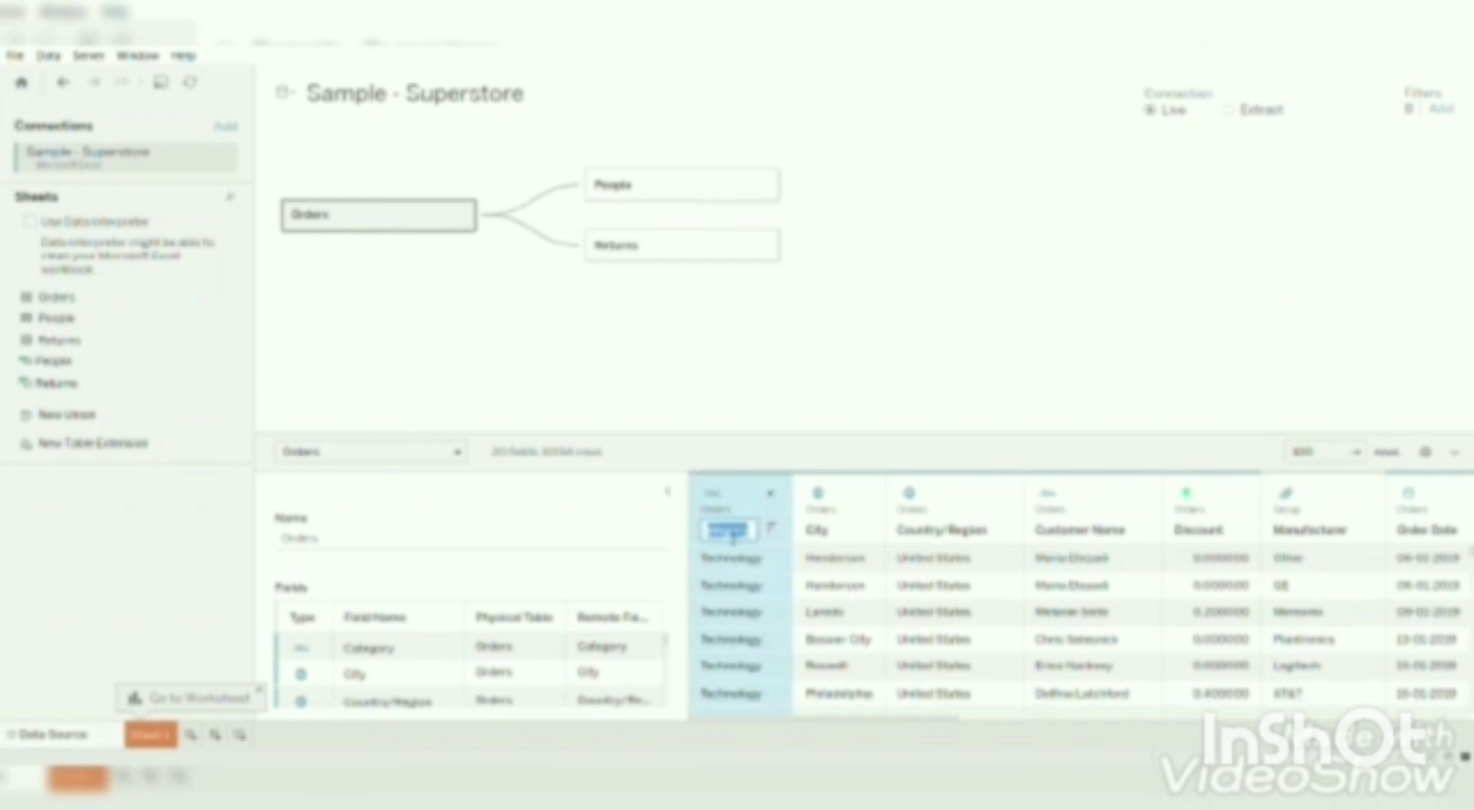
key("BackSpace")
type("cat")
key("Return")
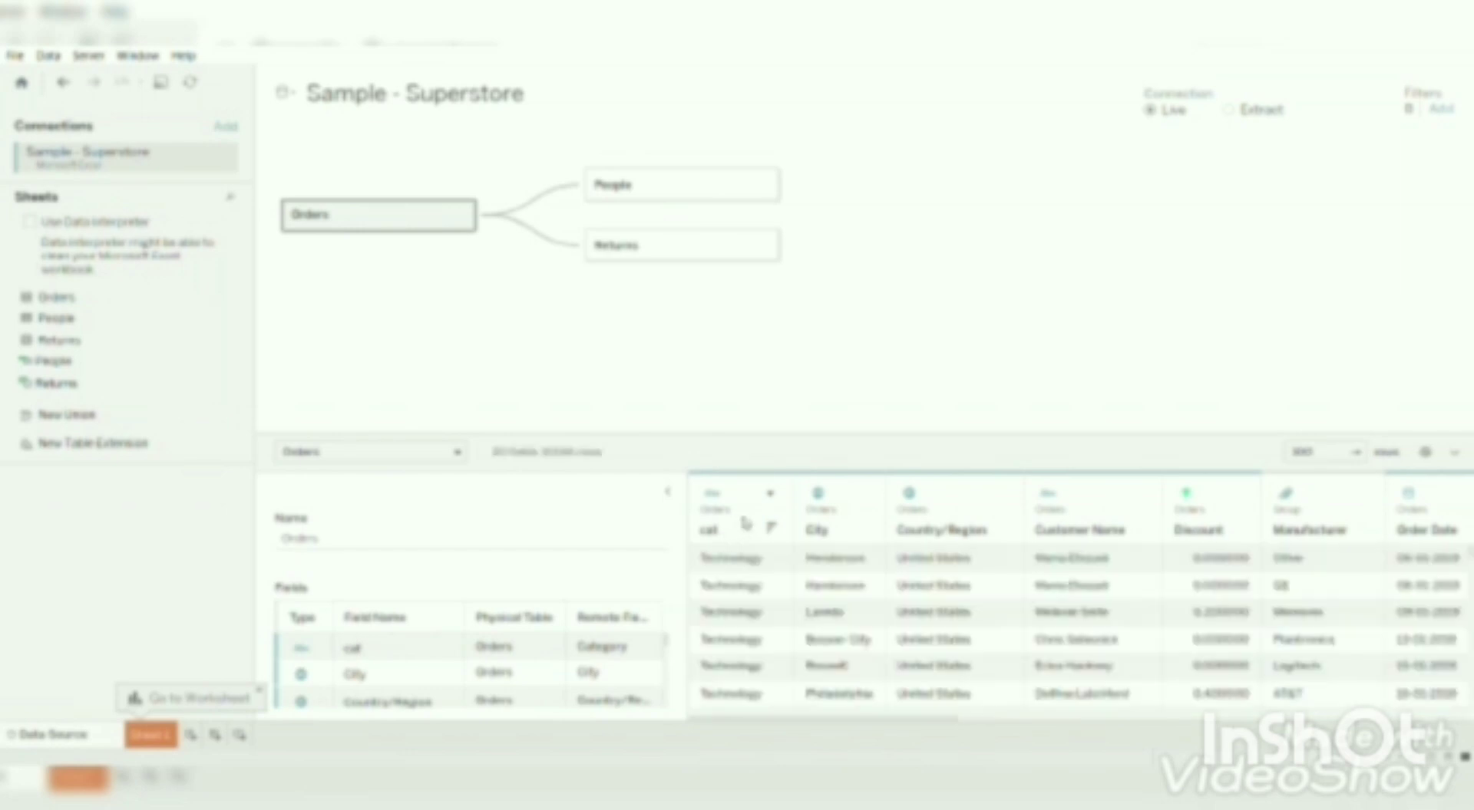
left_click(773, 495)
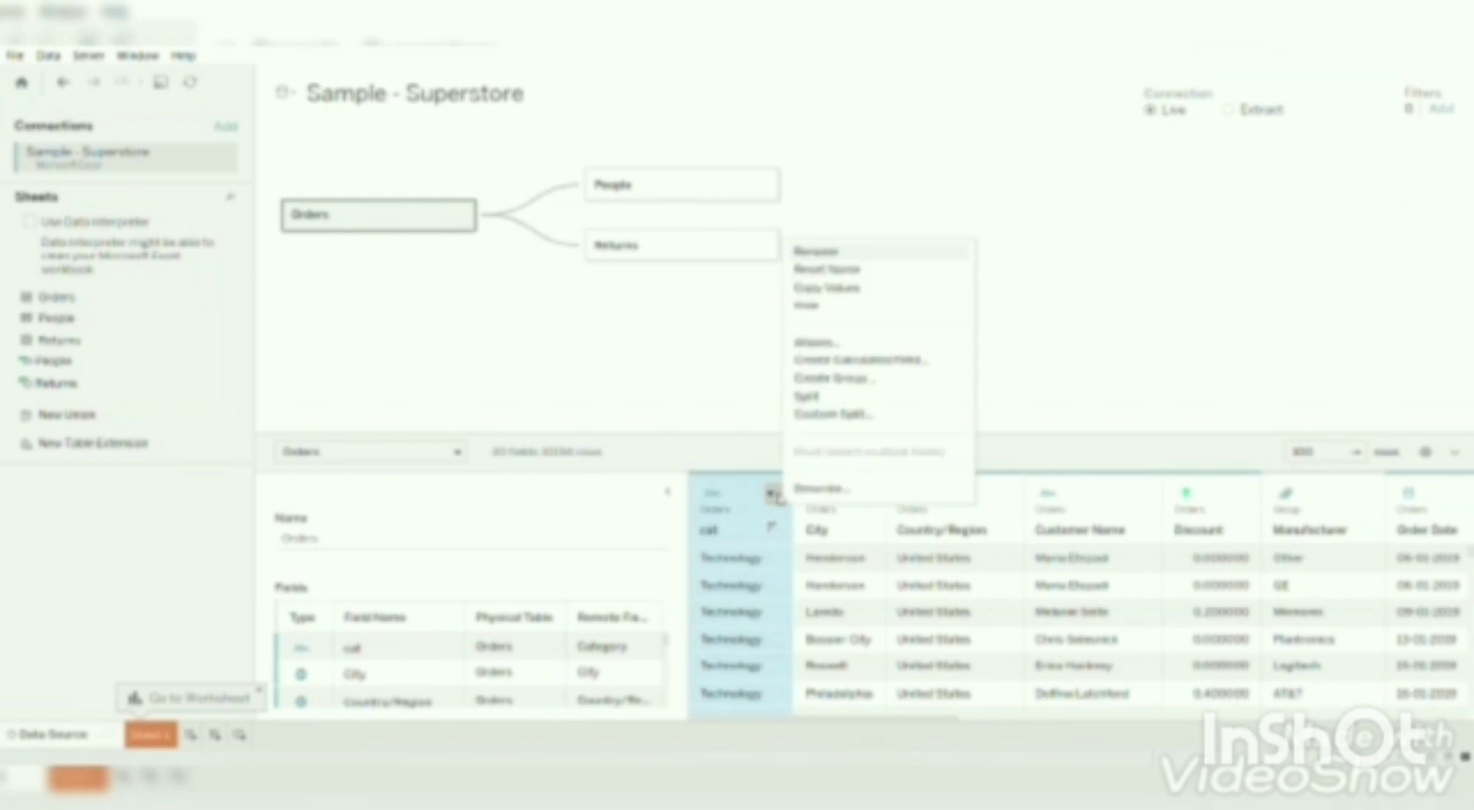
left_click(869, 273)
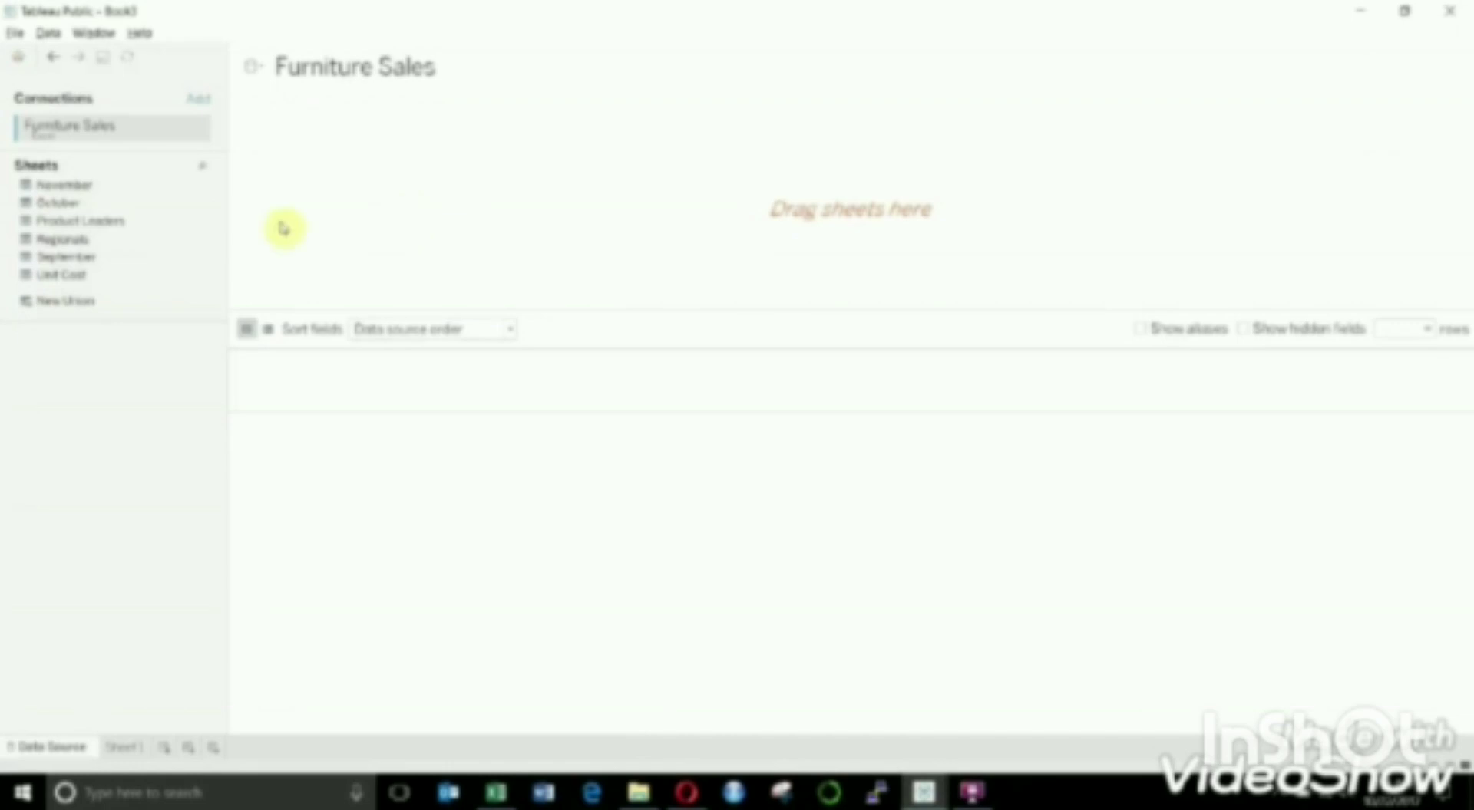
Add the September sheet to the Furniture Sales data source and join the Regionals sheet to it with an inner join on Region
left_click_drag(96, 256, 399, 151)
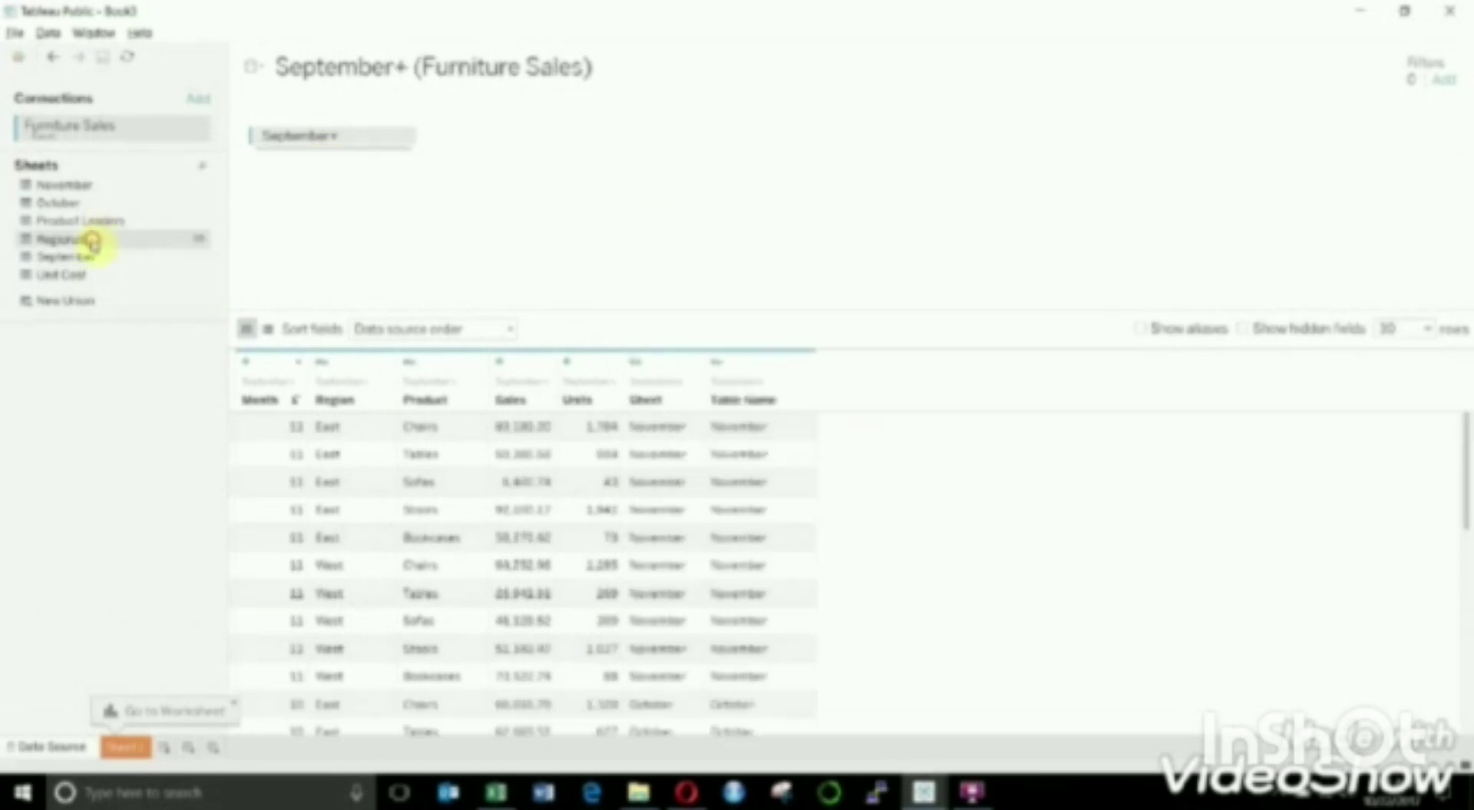
left_click_drag(96, 240, 585, 204)
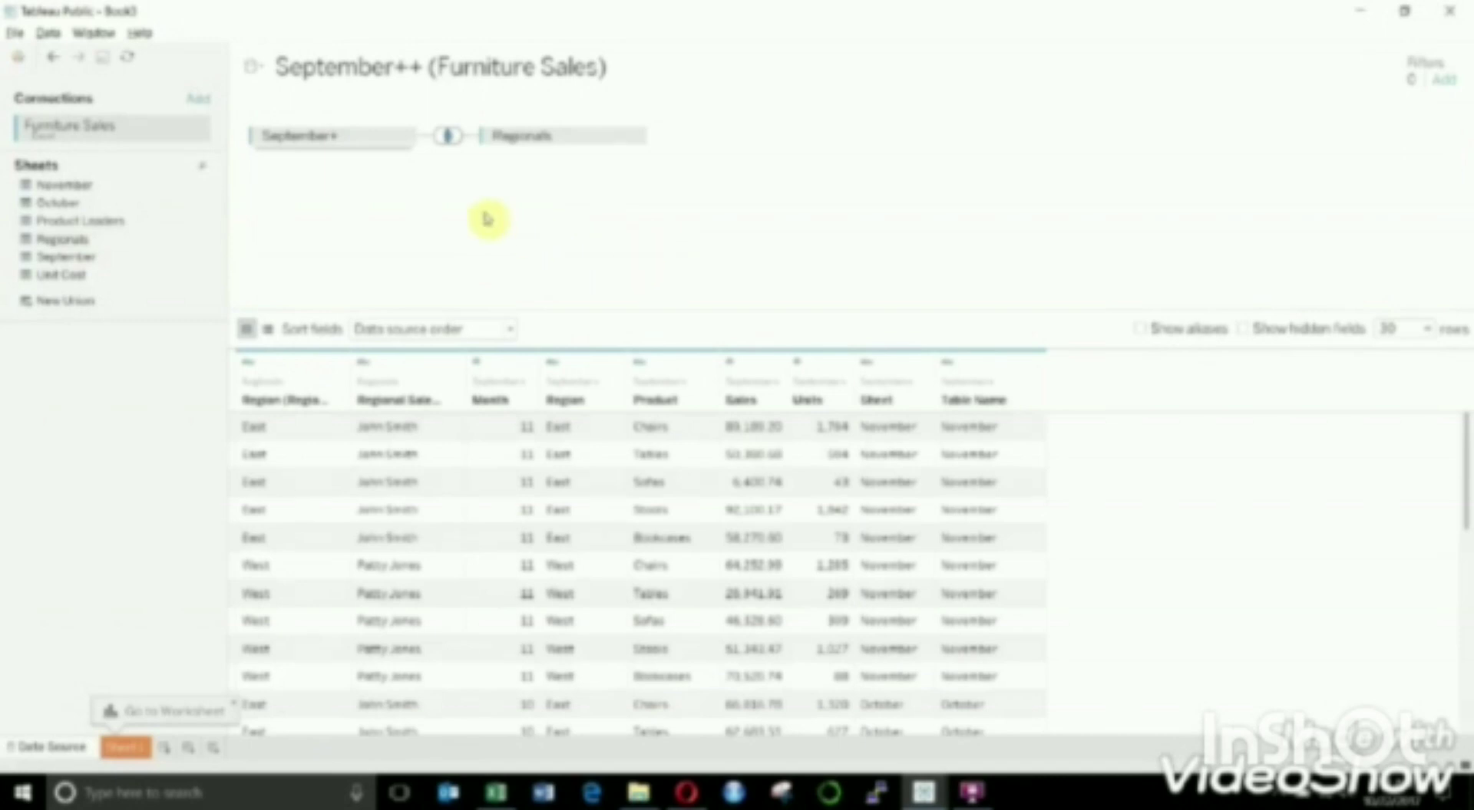
left_click(448, 140)
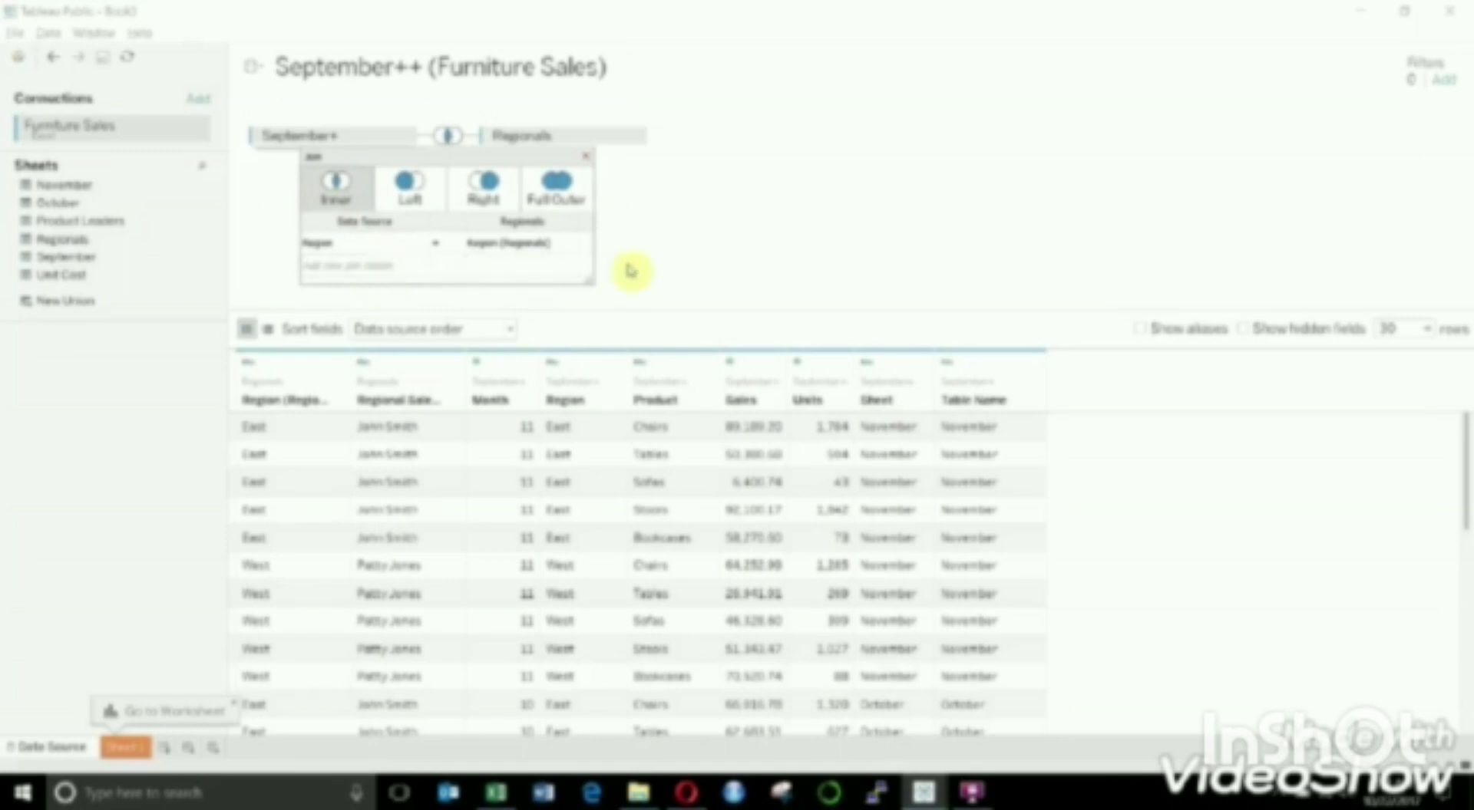
left_click(596, 179)
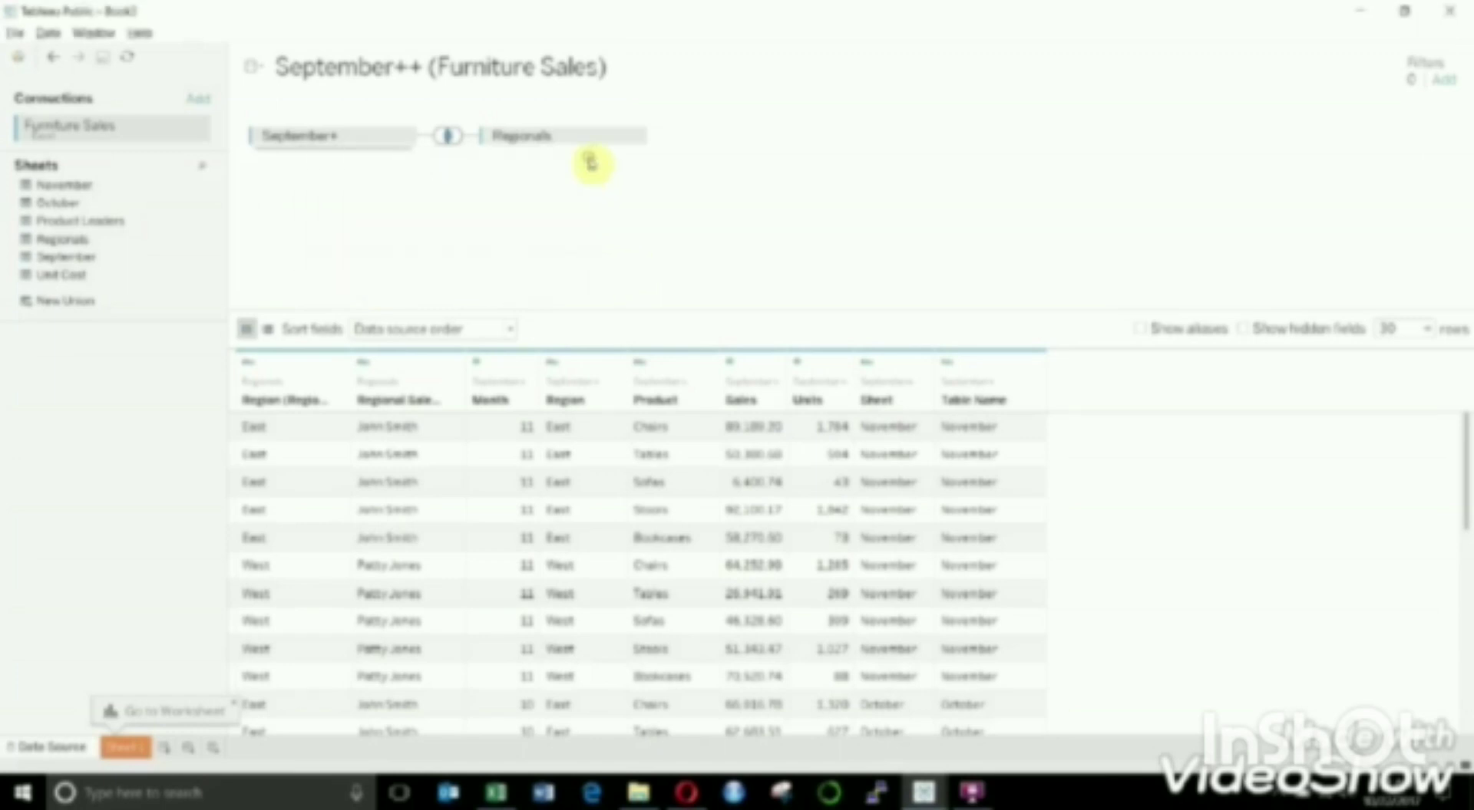
Join the Product Leaders sheet to the September data with an inner join matching Product to Product Name
left_click_drag(90, 228, 491, 230)
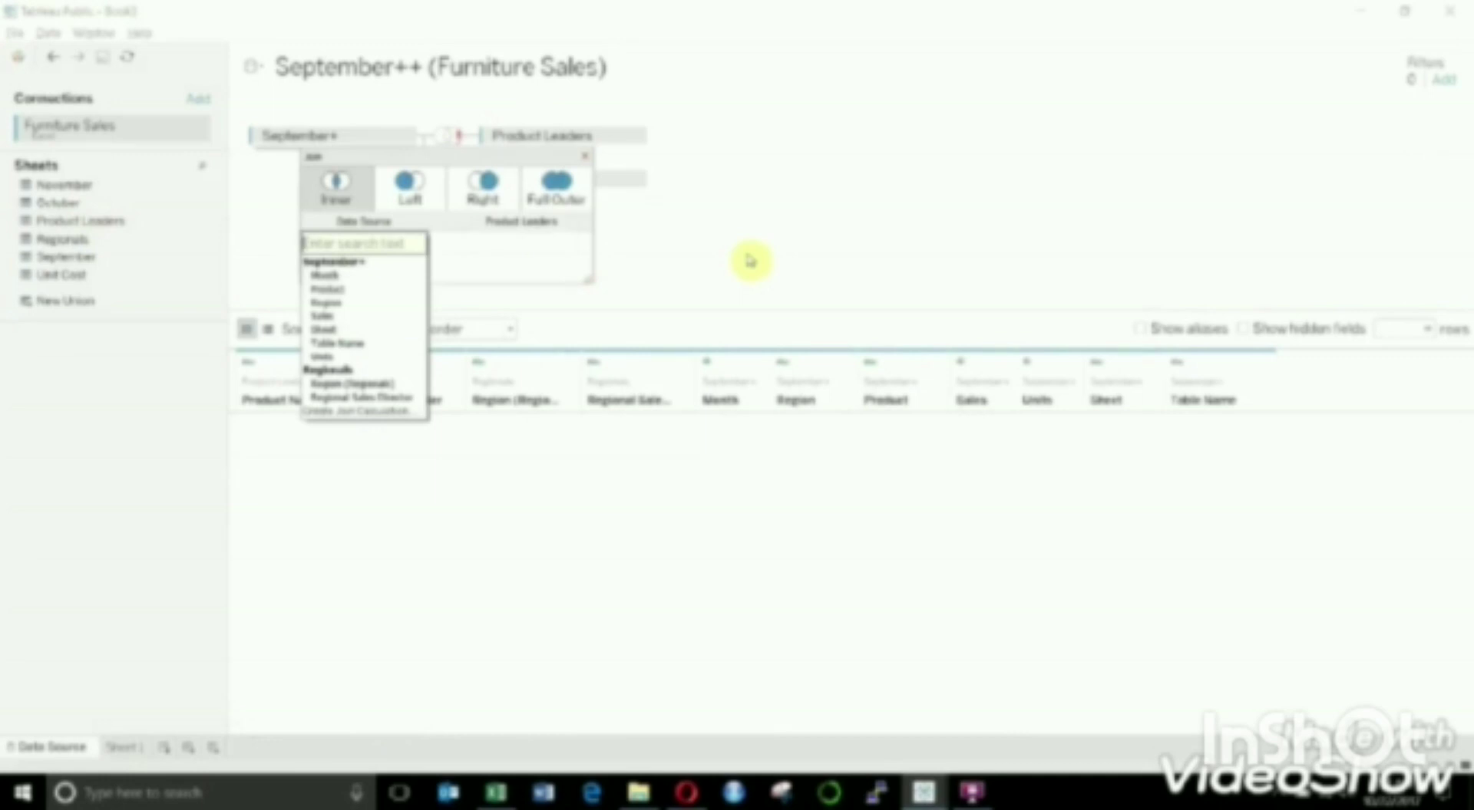
left_click(343, 289)
left_click(510, 244)
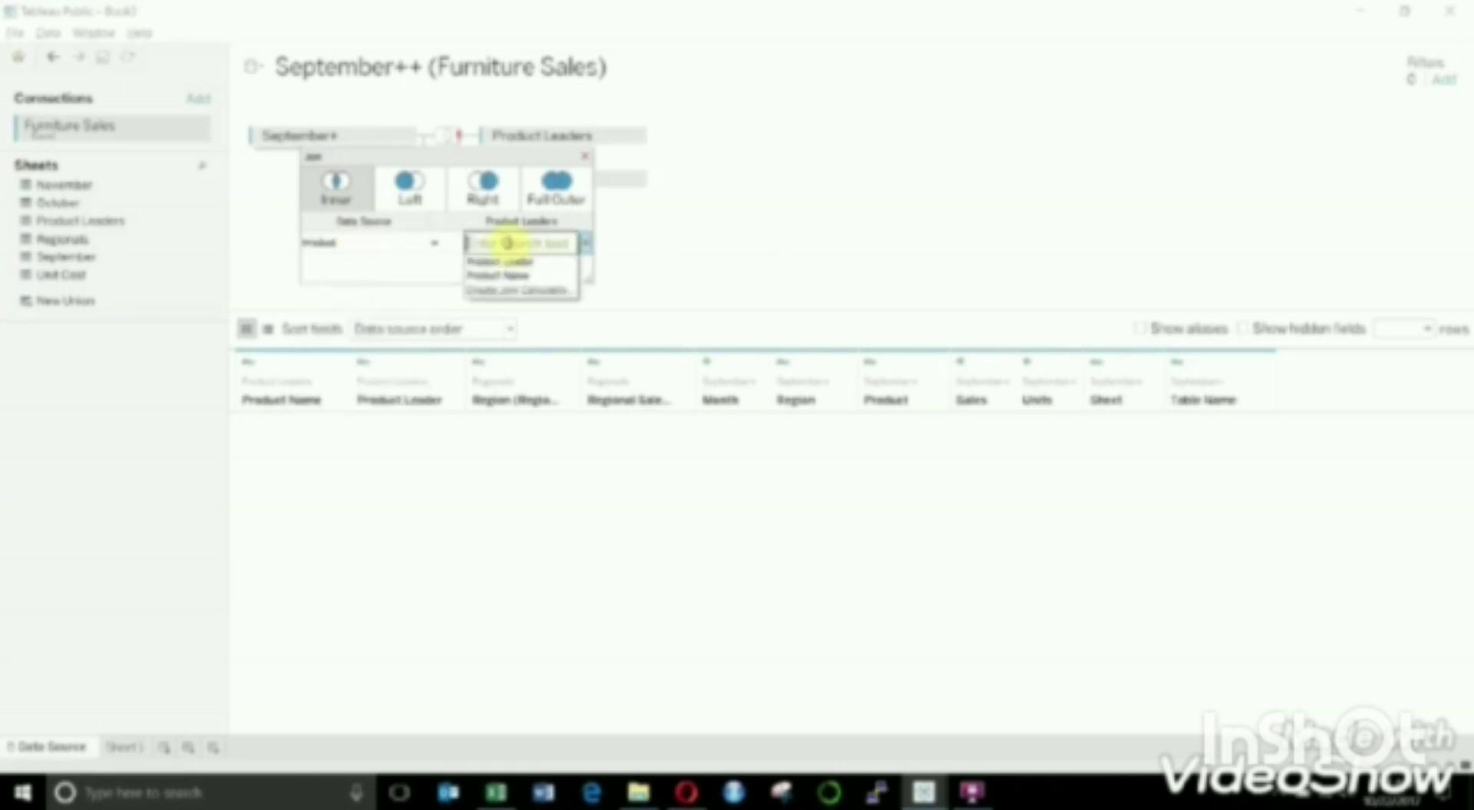
left_click(543, 275)
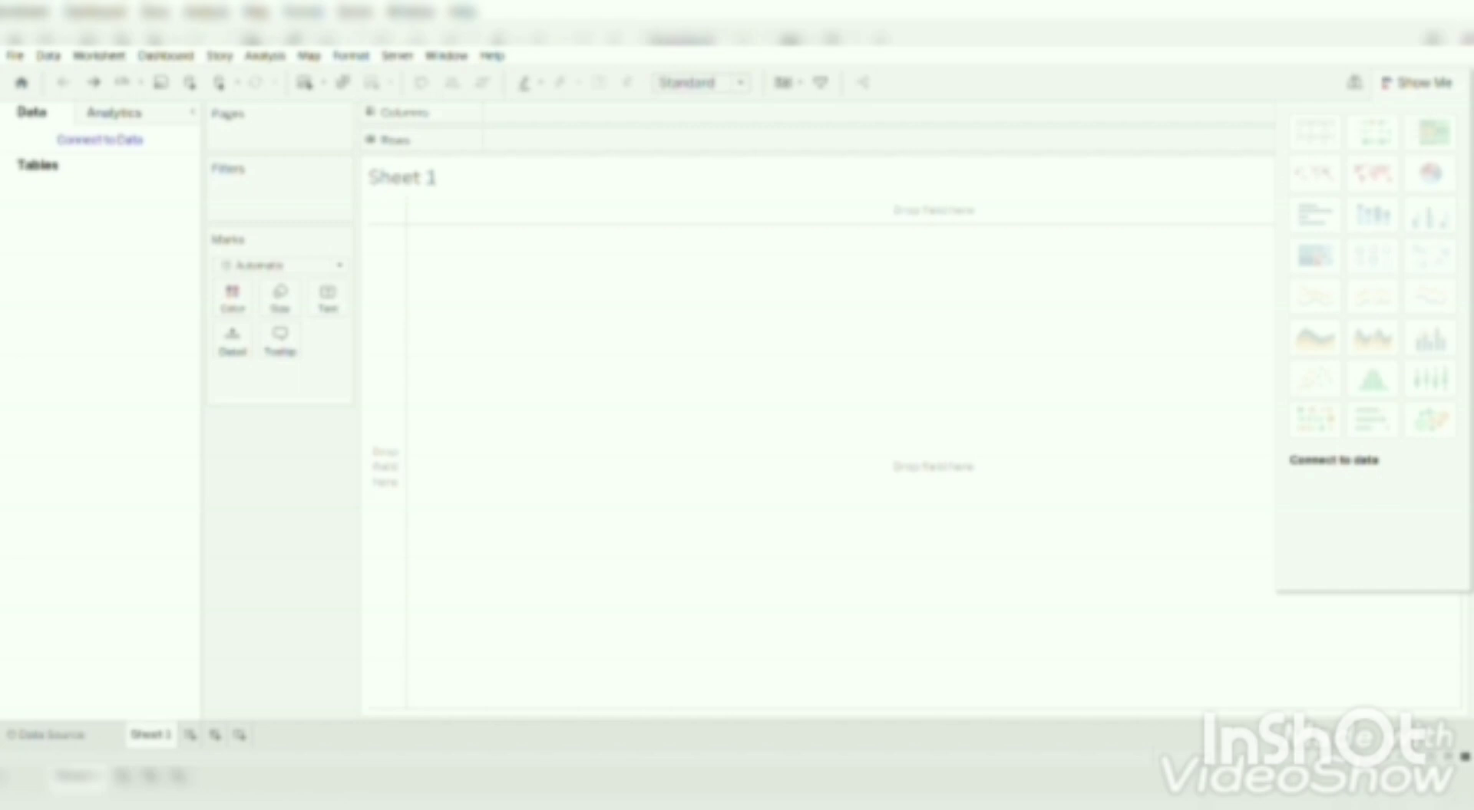
Using Sample - Superstore, place Location and Profit on Columns and Order Date on Rows, and display them as stacked bars
left_click(62, 69)
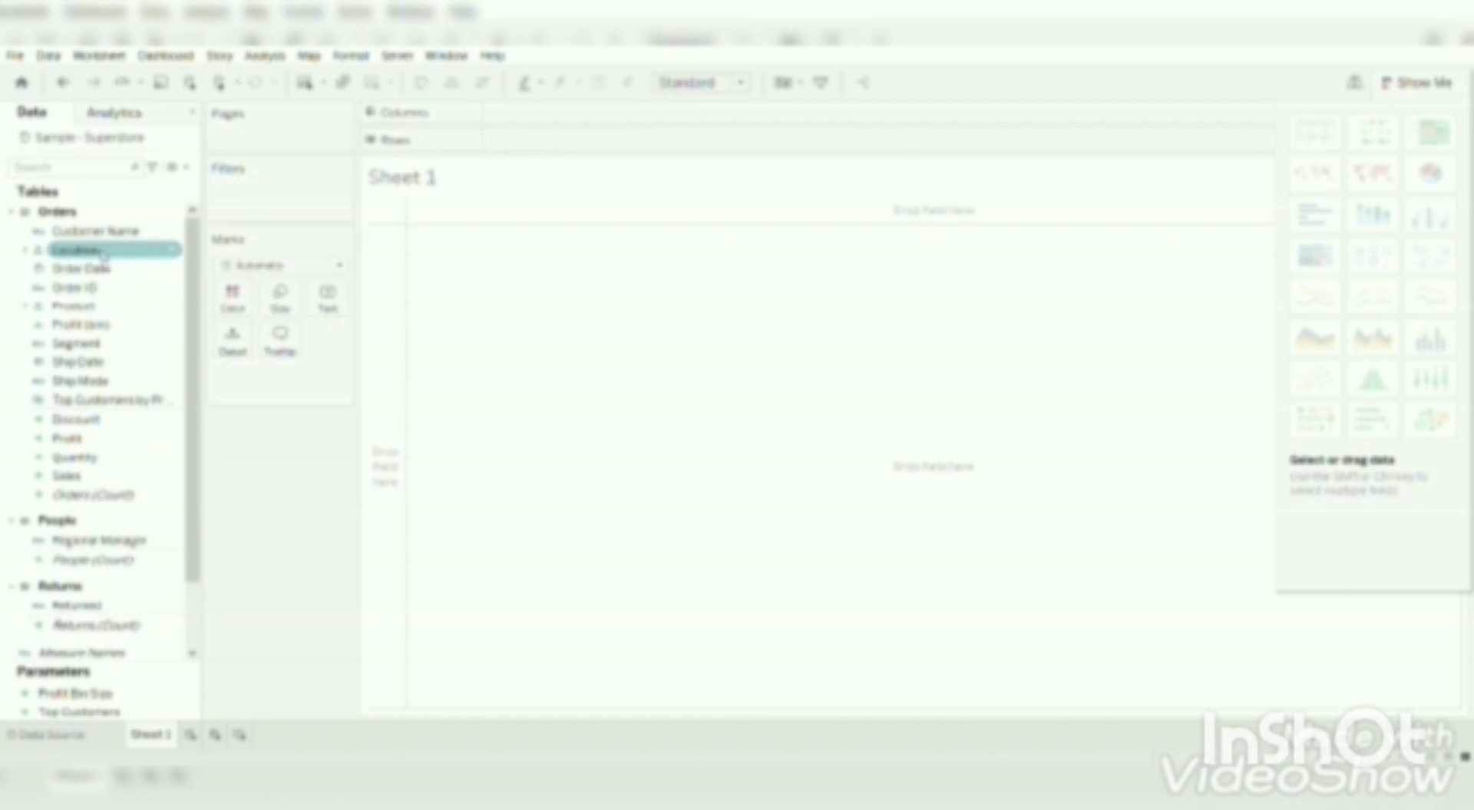
left_click_drag(104, 254, 576, 113)
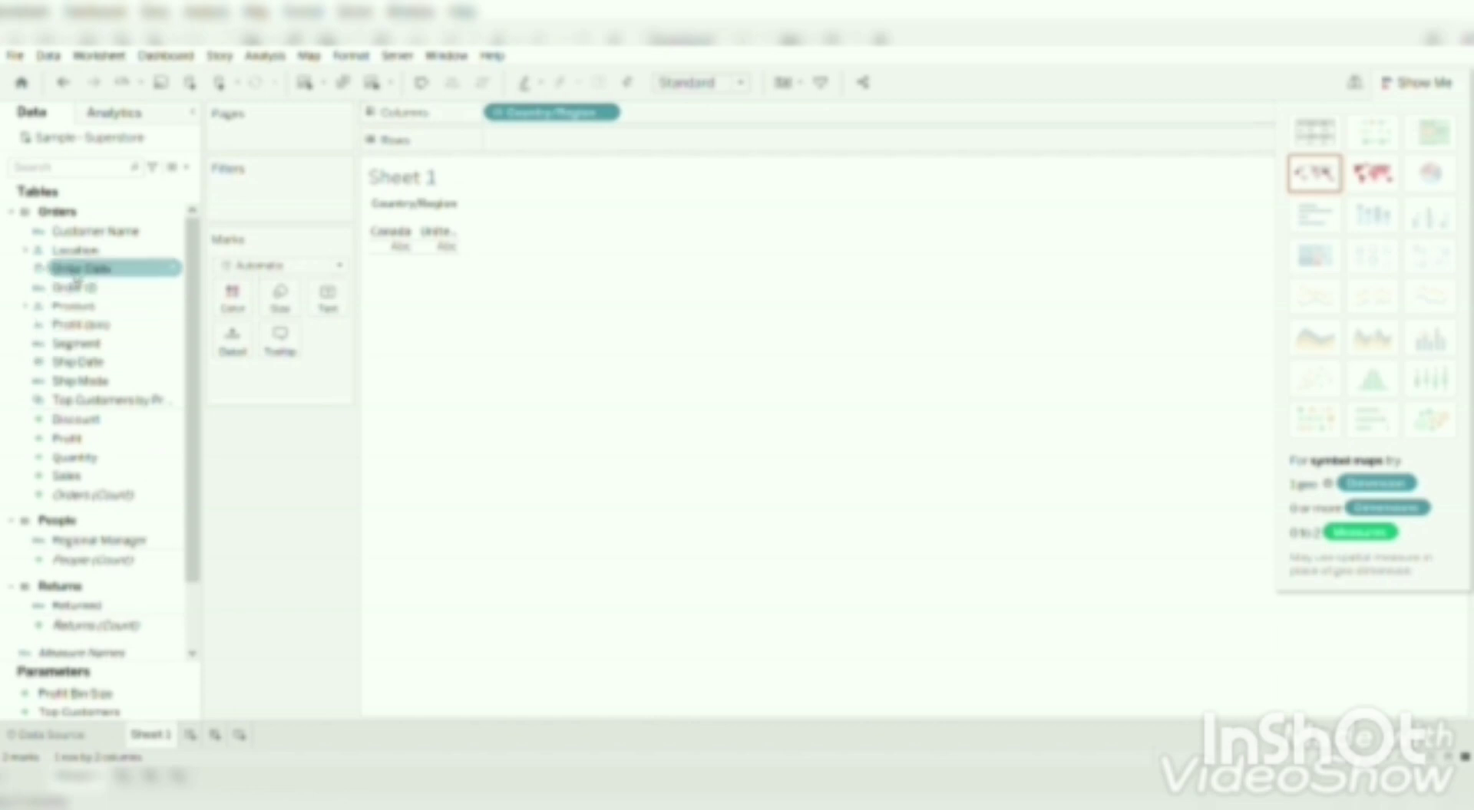
left_click_drag(75, 281, 521, 152)
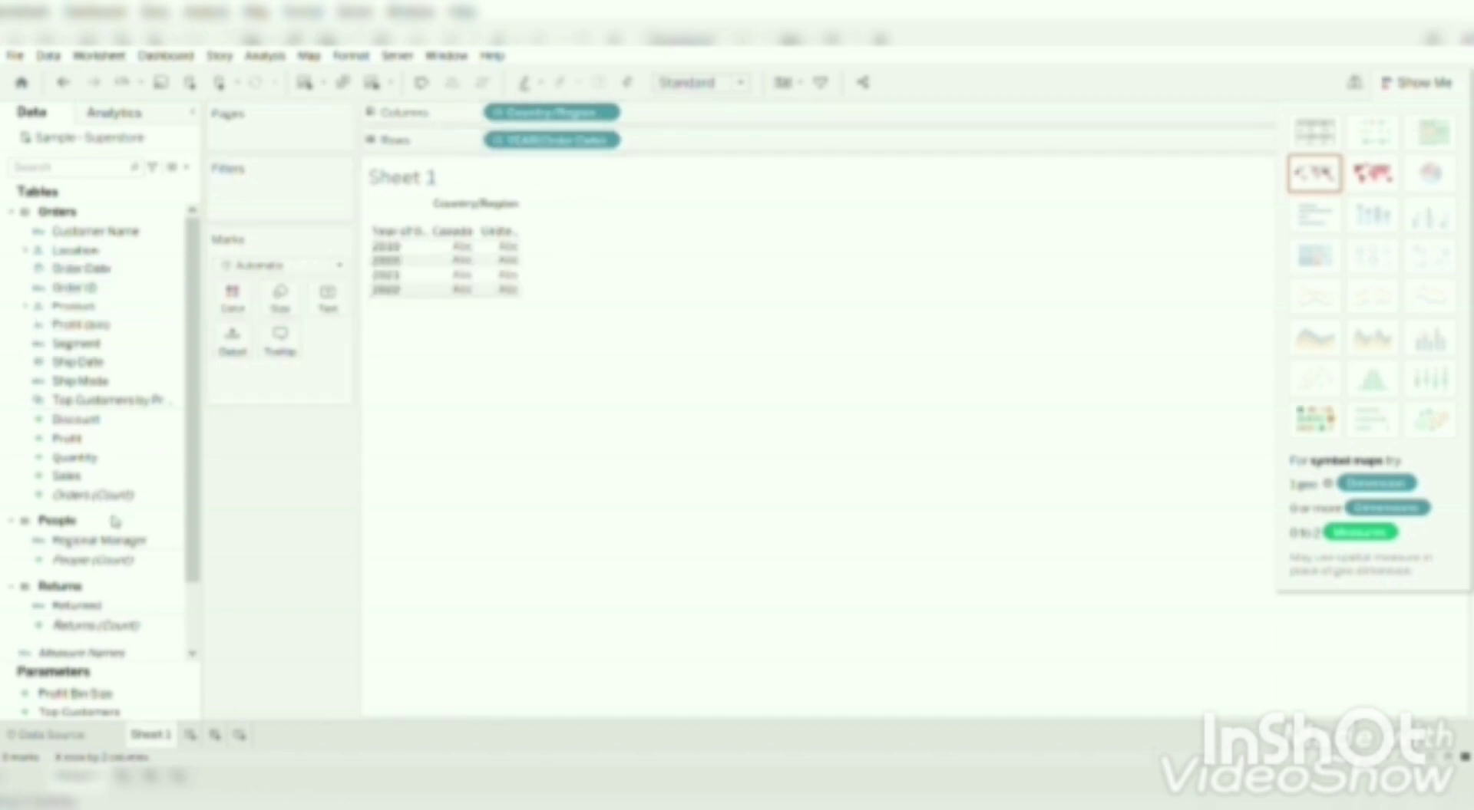
left_click_drag(79, 447, 659, 119)
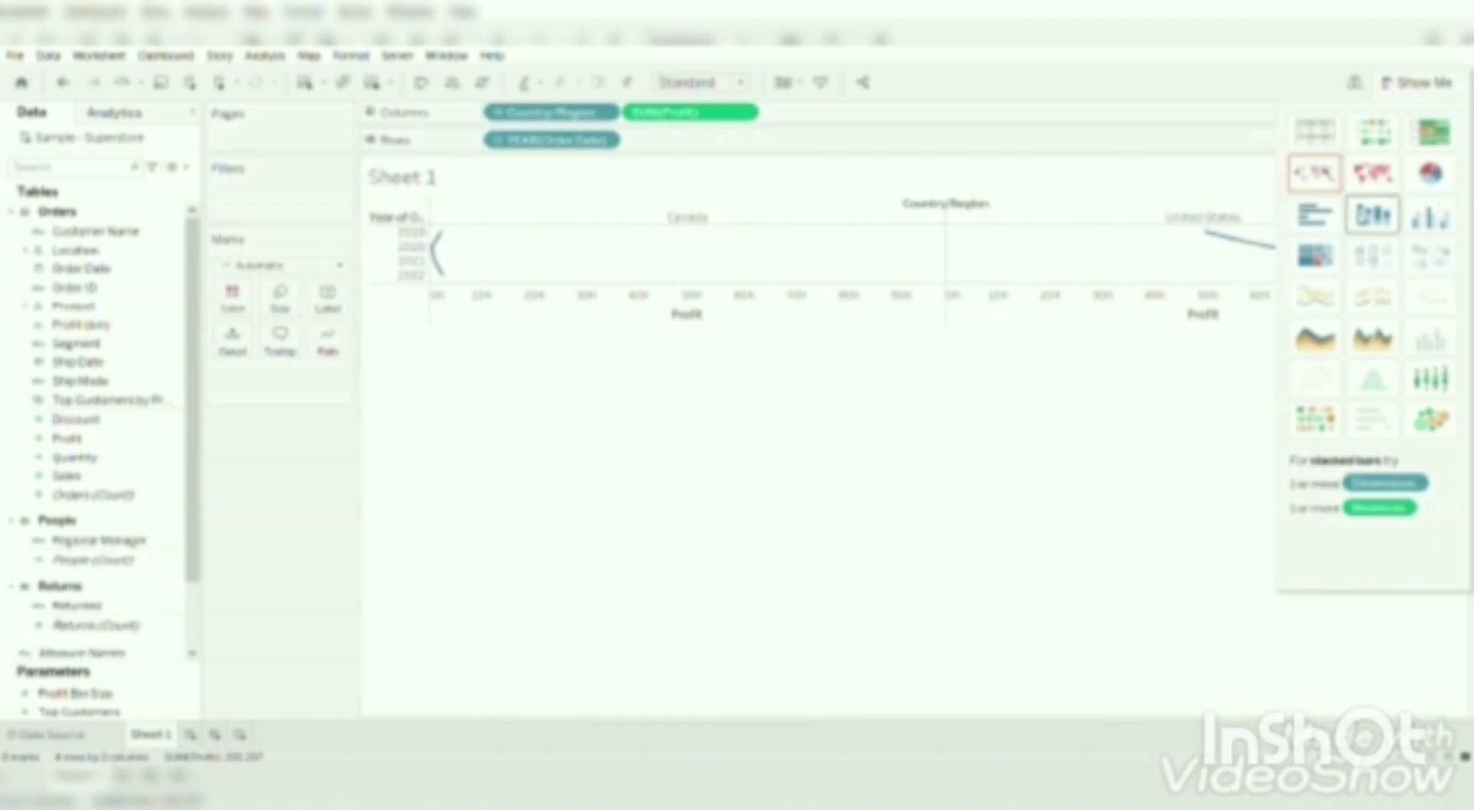
left_click(1371, 216)
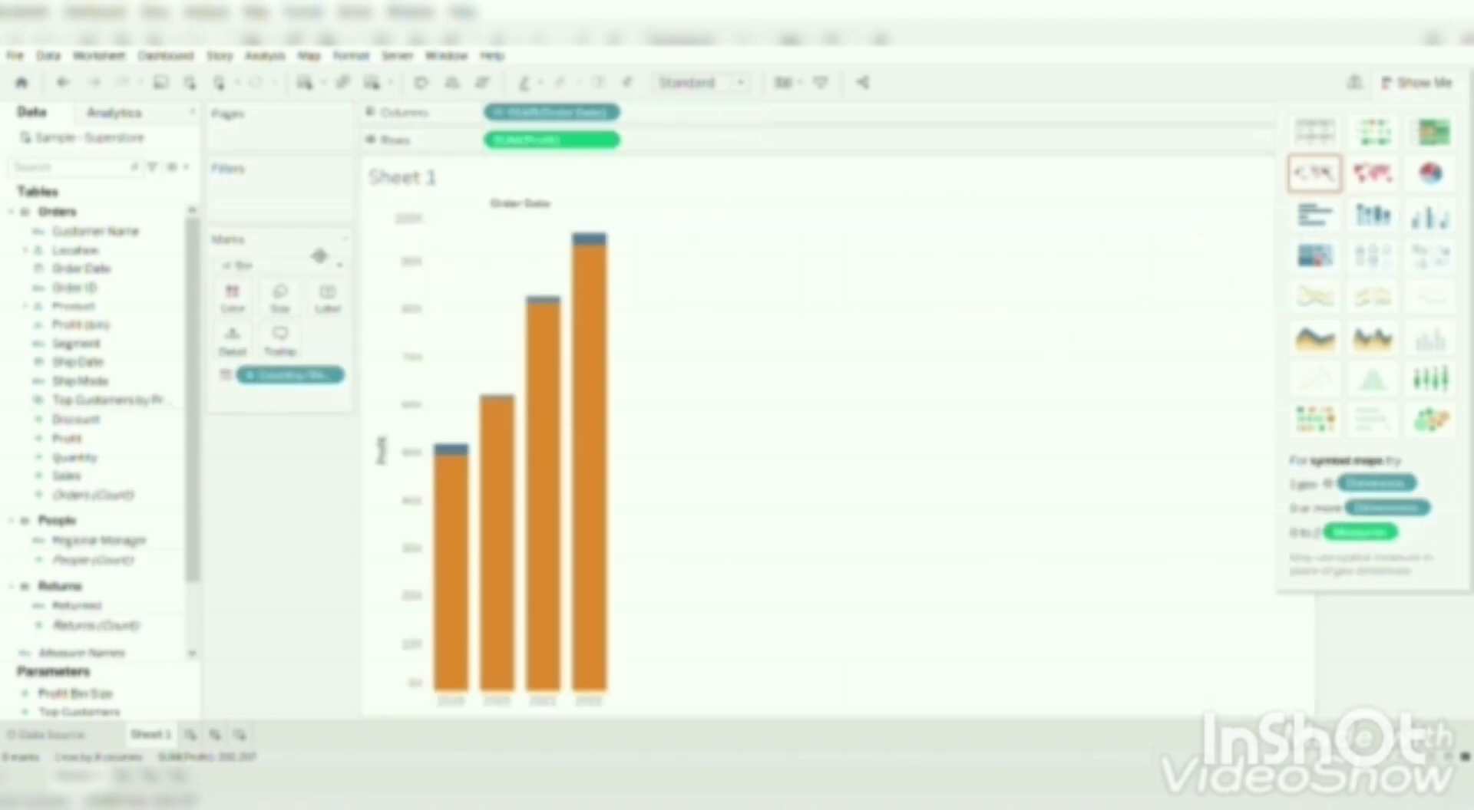
Bring in the World Indicators data source and add CO2 Emissions and Internet Usage to Rows and Energy Usage to Columns
left_click(58, 73)
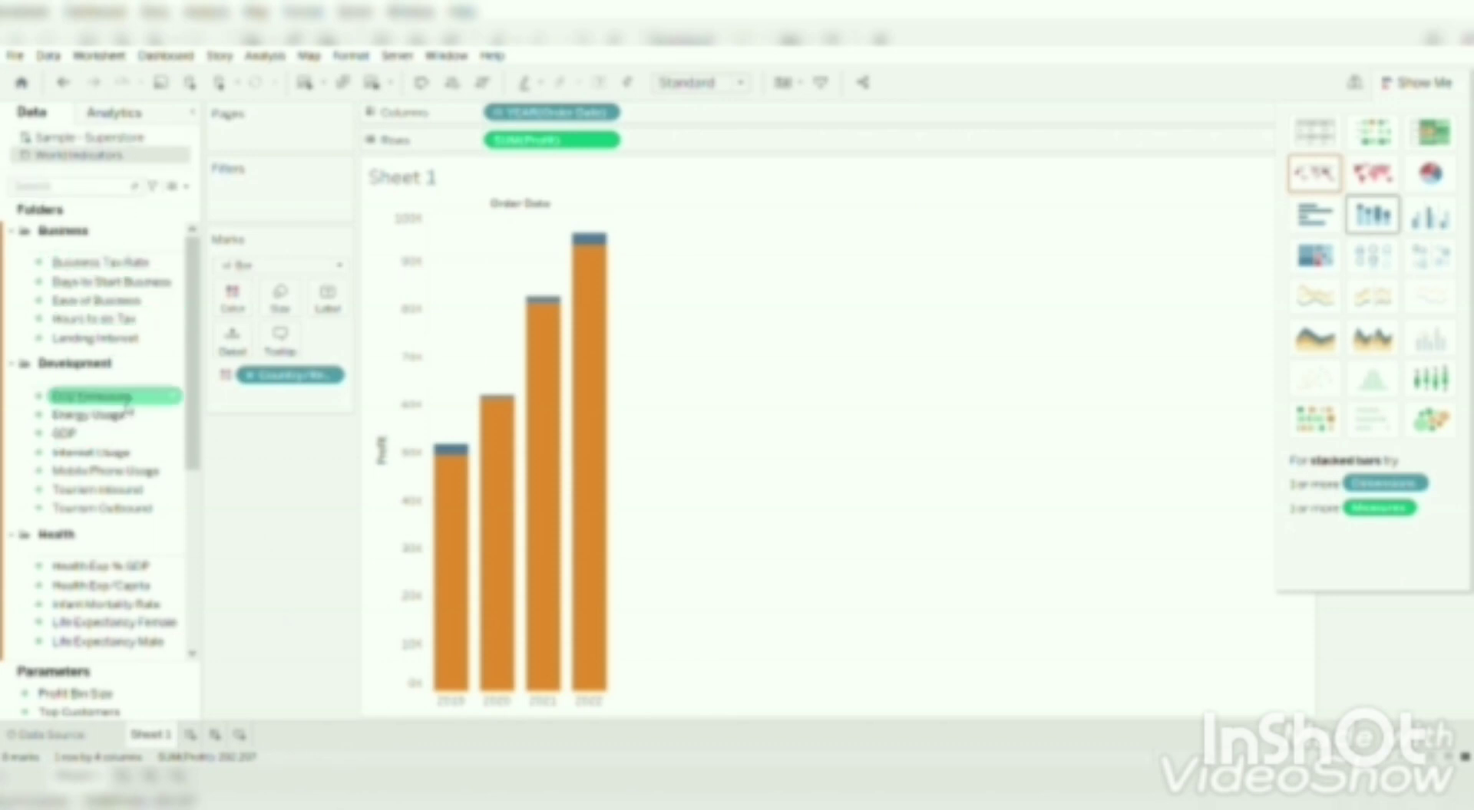
left_click_drag(108, 396, 718, 153)
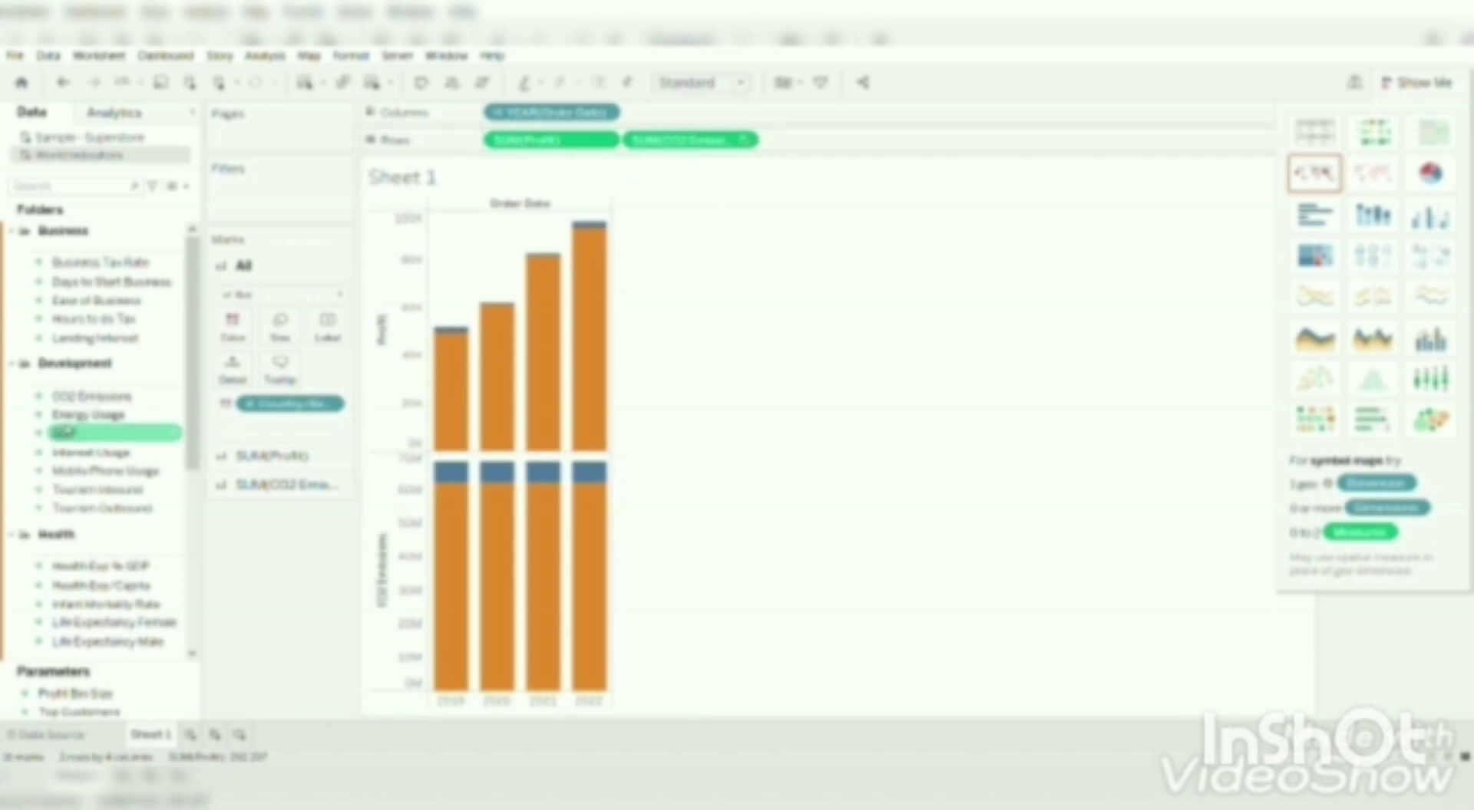
left_click_drag(70, 418, 680, 122)
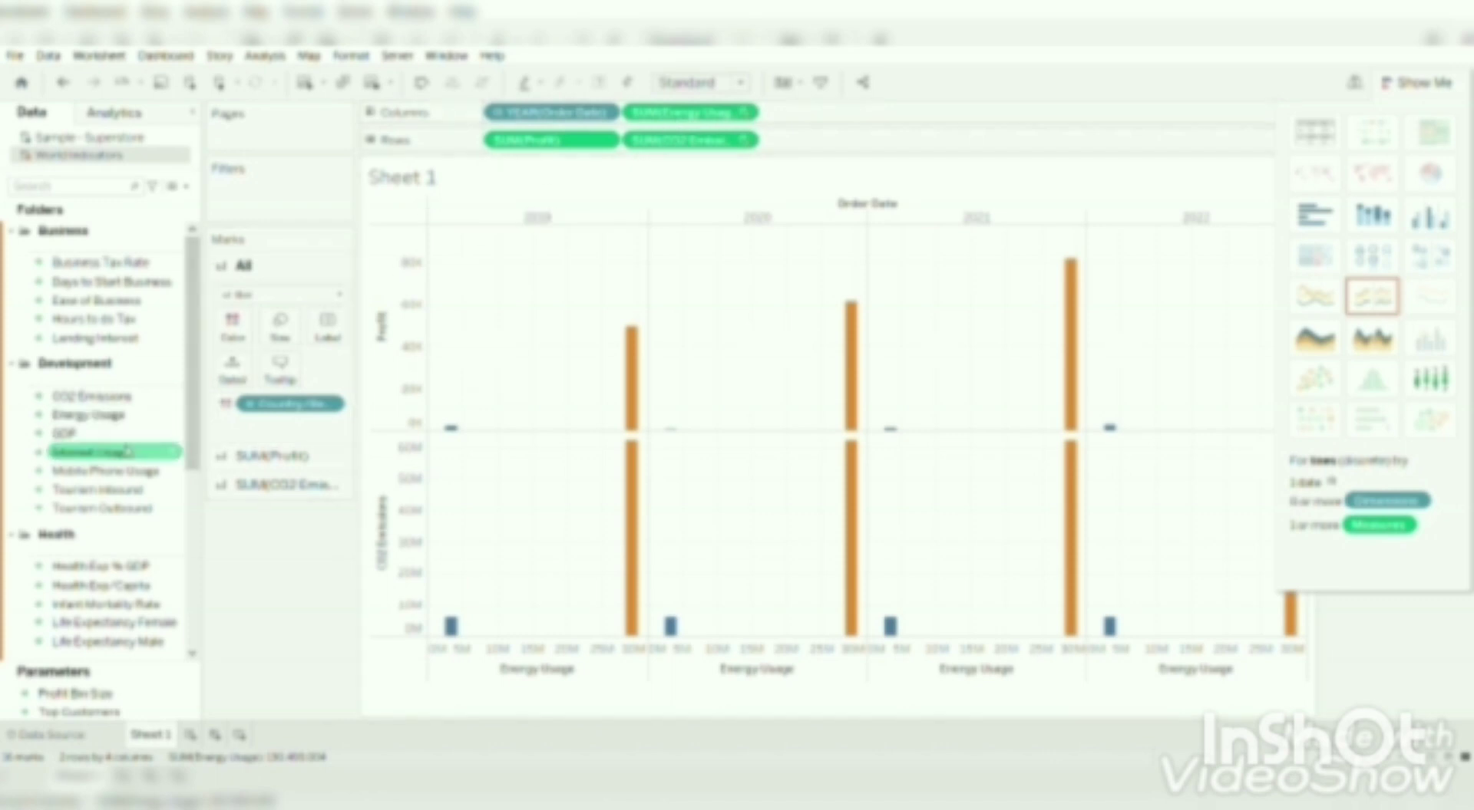
left_click_drag(126, 451, 856, 141)
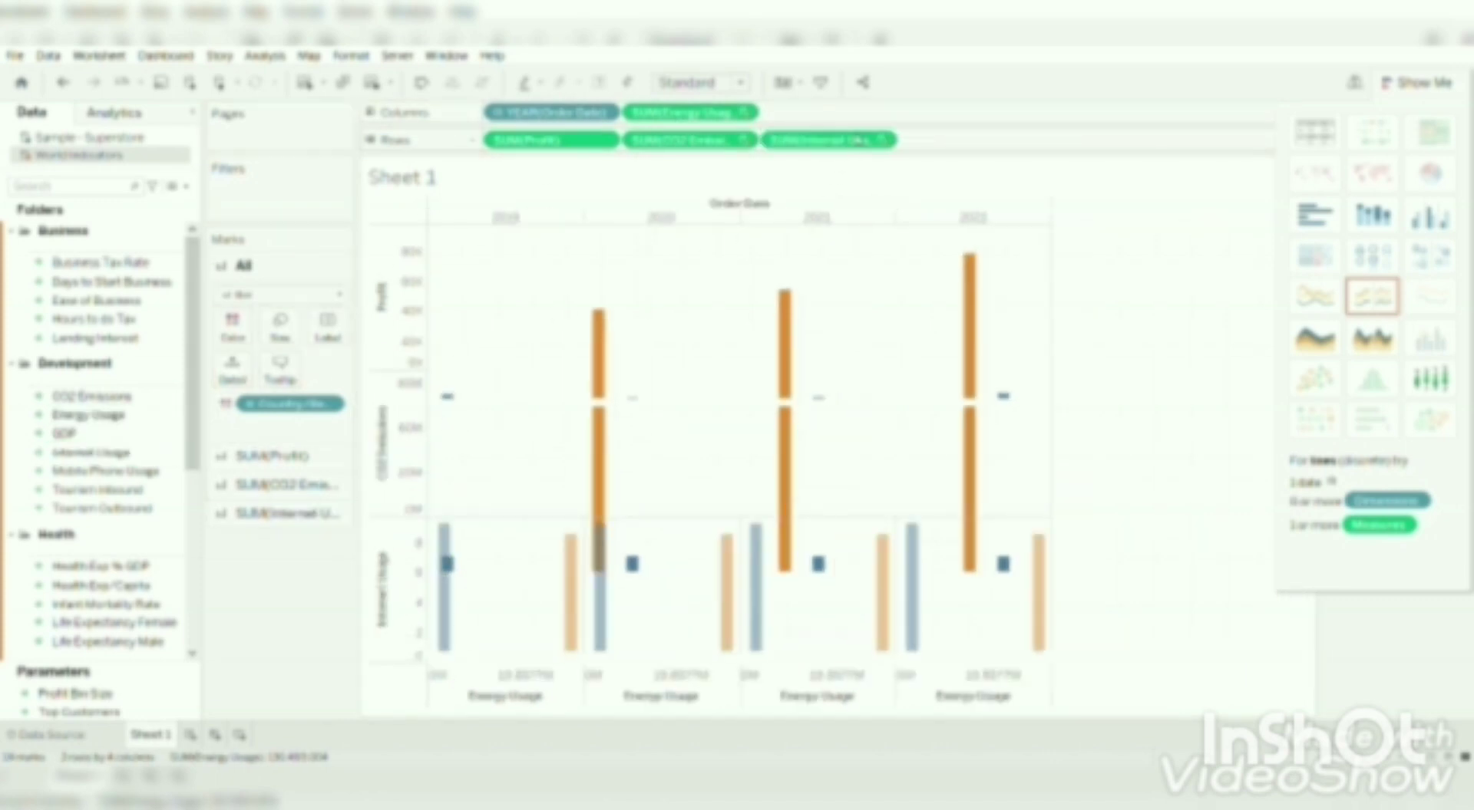